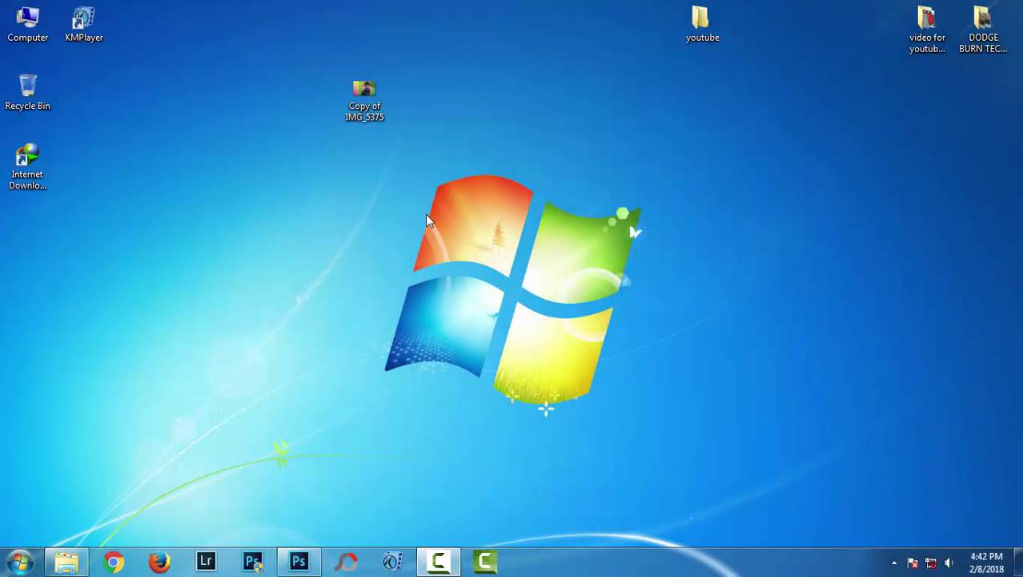
Step: Restore the Photoshop window showing the portrait 'Copy of IMG_5375.JPG'
left_click(299, 560)
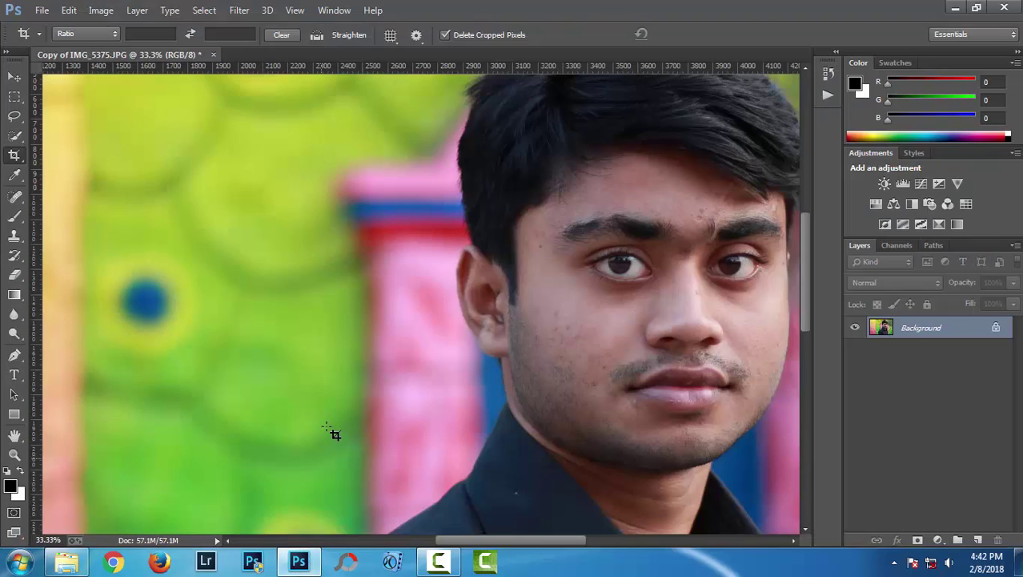
Step: Select the Spot Healing Brush Tool and frame the face for retouching
left_click_drag(456, 539, 473, 538)
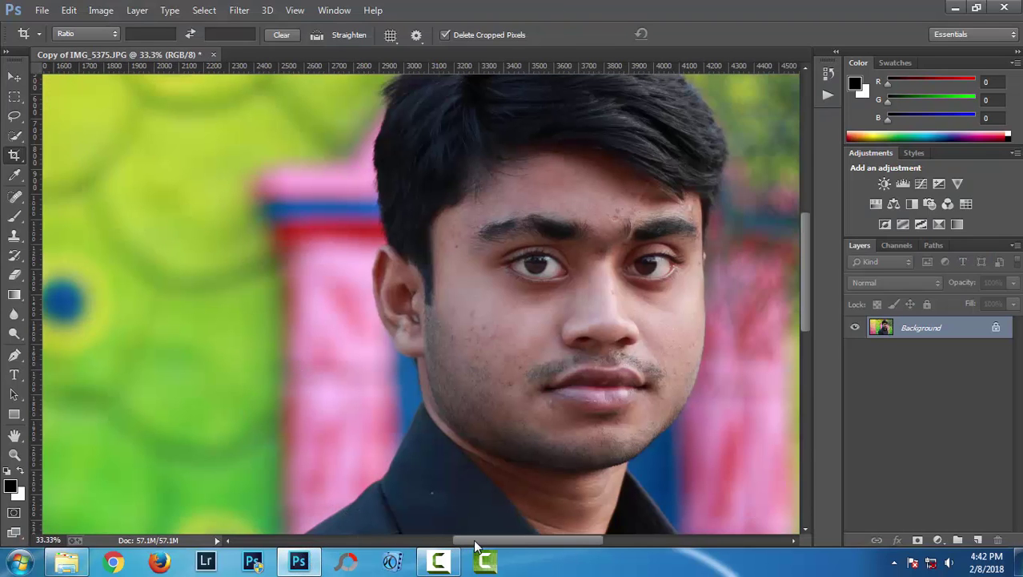
scroll(390, 501, "down", 1)
scroll(390, 500, "down", 1)
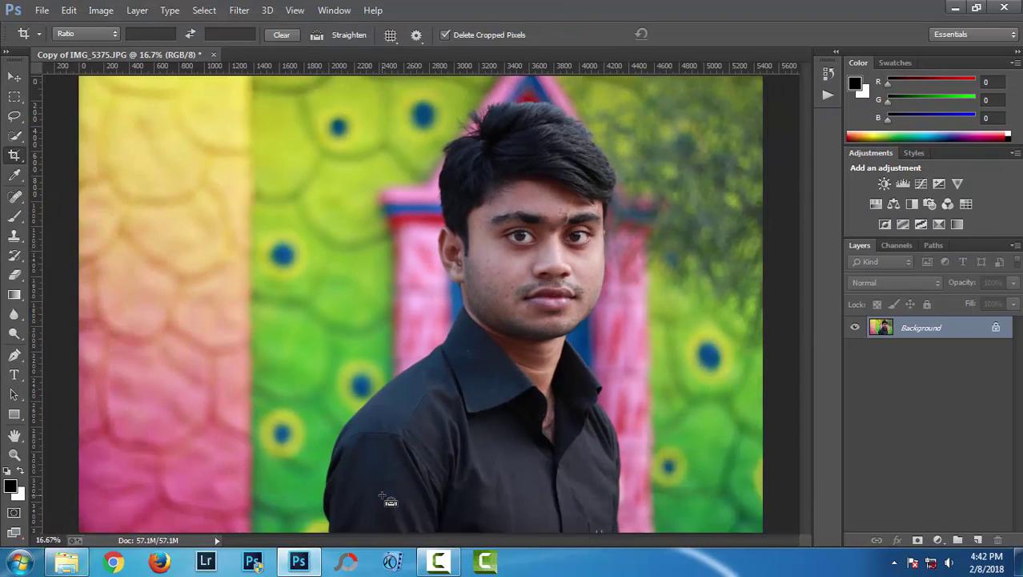
scroll(390, 501, "up", 1)
left_click(14, 196)
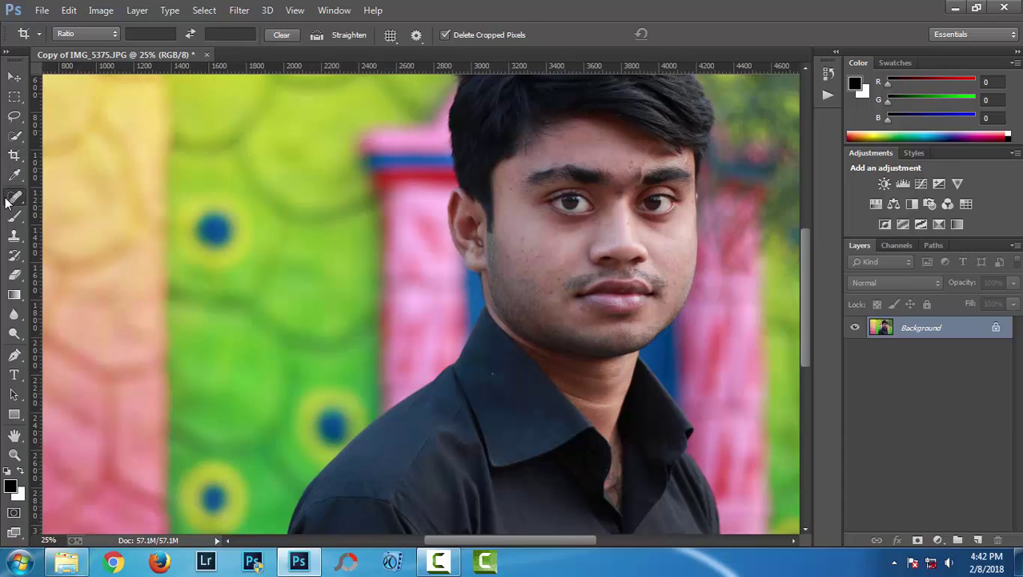
left_click(58, 201)
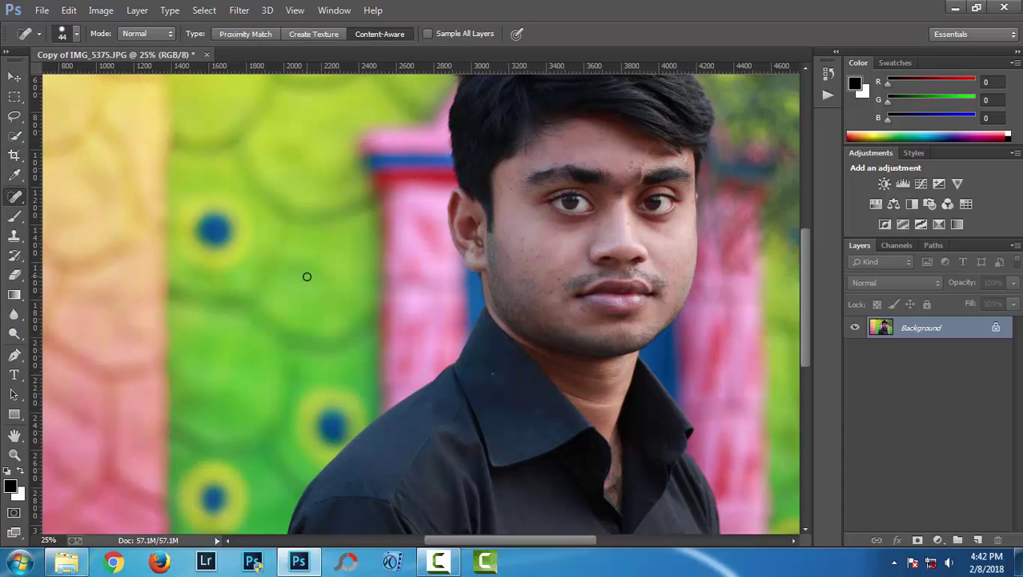
scroll(307, 276, "up", 1)
left_click_drag(478, 542, 547, 542)
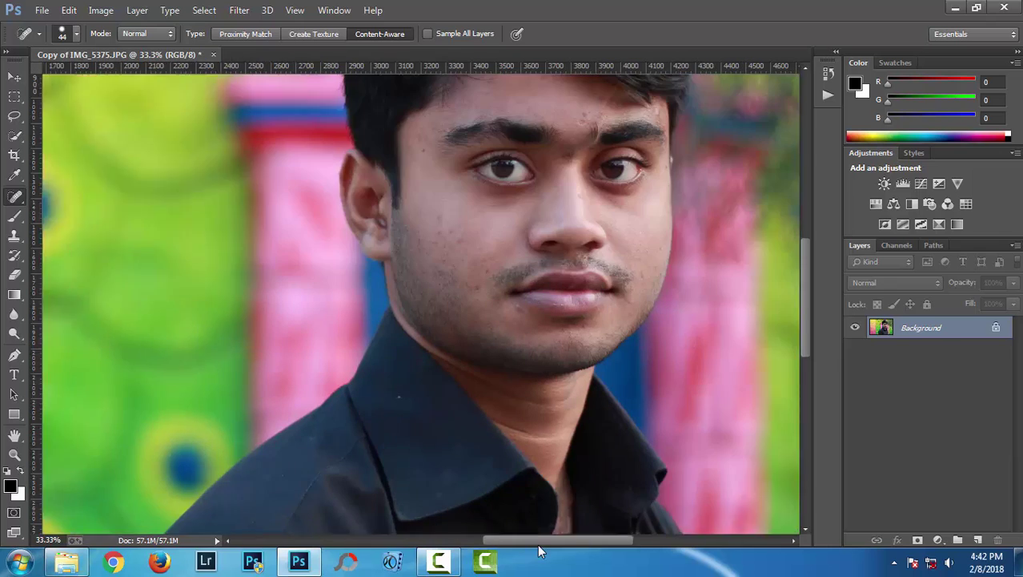
scroll(252, 366, "up", 2)
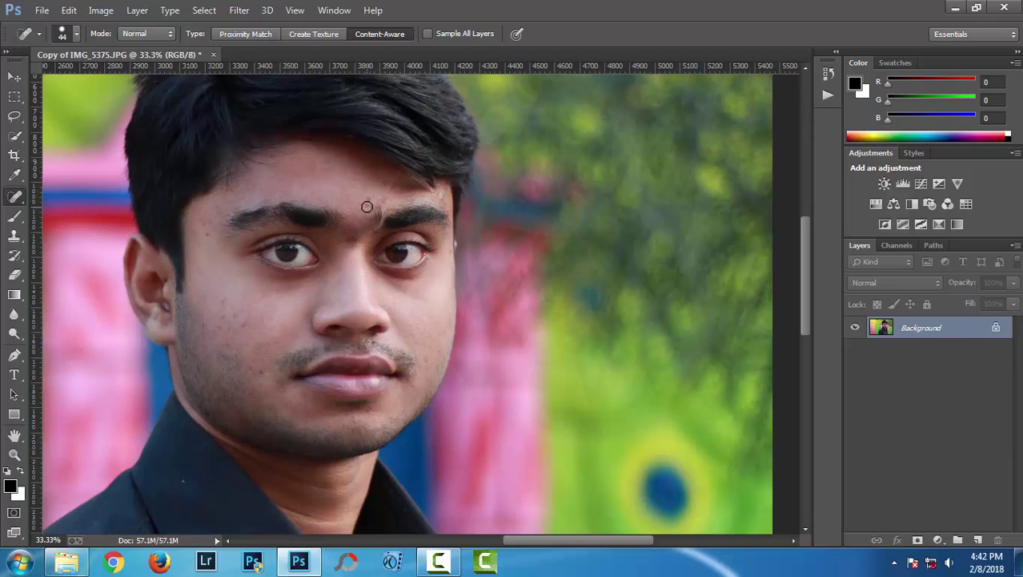
Step: Heal the blemishes on the forehead, temple, both cheeks and chin
left_click(369, 197)
left_click_drag(397, 175, 386, 186)
left_click(206, 238)
left_click(234, 322)
right_click(231, 312)
key("Return")
left_click(240, 329)
left_click(436, 352)
left_click(261, 370)
Step: Heal the remaining spots between the eyebrows, at the temples, on the cheek and chin
left_click(380, 212)
left_click(446, 212)
left_click(384, 175)
left_click(214, 220)
left_click(232, 323)
left_click(229, 344)
left_click(206, 325)
left_click(364, 414)
Step: Duplicate the Background layer as 'Background copy'
right_click(928, 318)
left_click(921, 353)
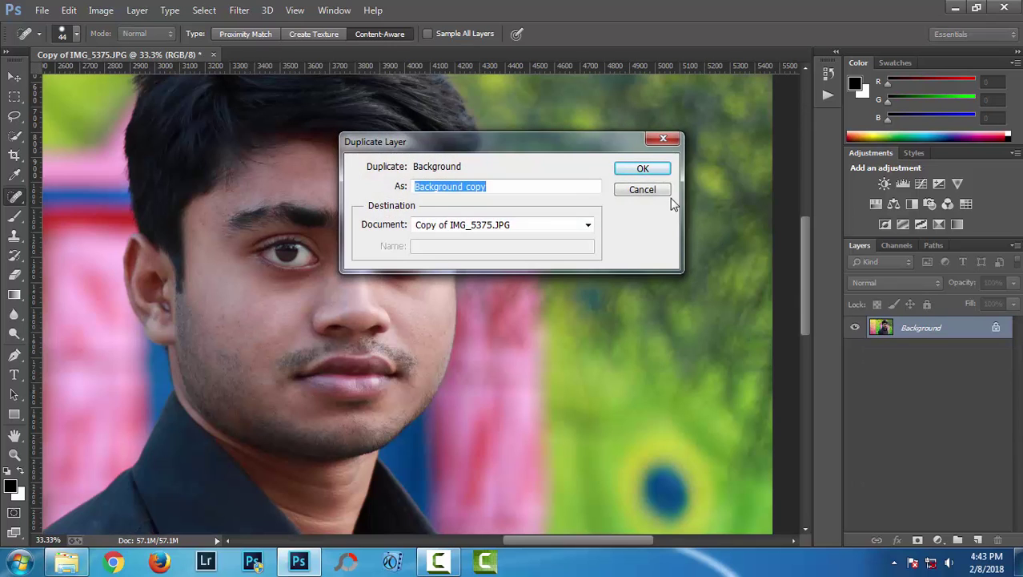
left_click(643, 169)
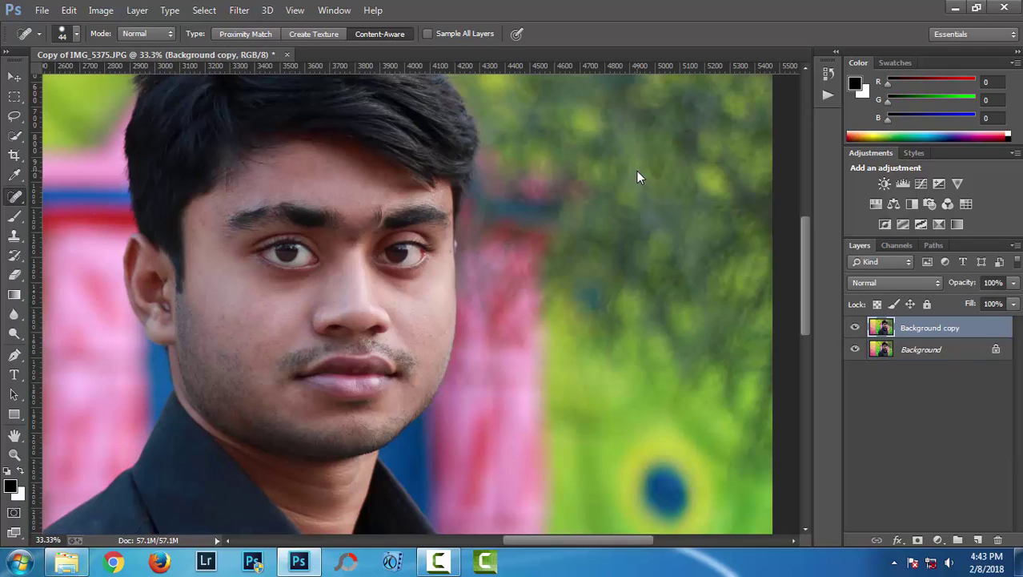
Step: Play the Skin Retouching action to add a Vivid Light layer with a black mask
left_click(828, 96)
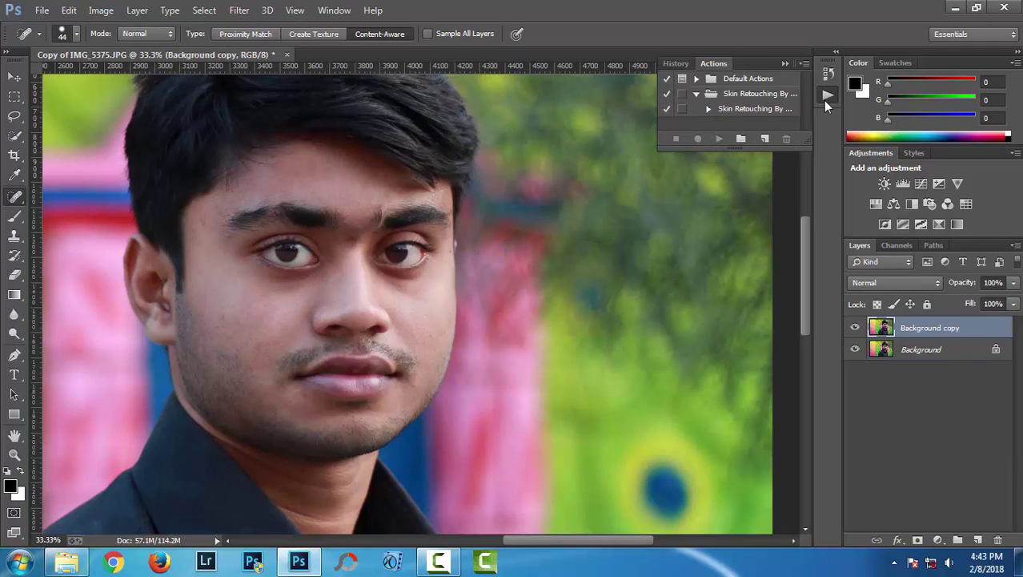
left_click(745, 96)
left_click(741, 109)
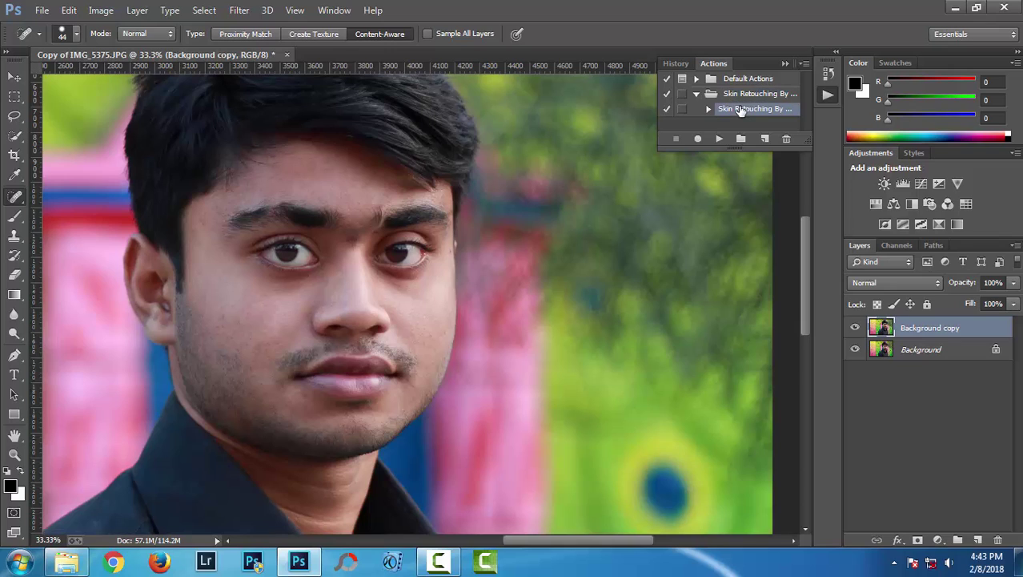
left_click(719, 139)
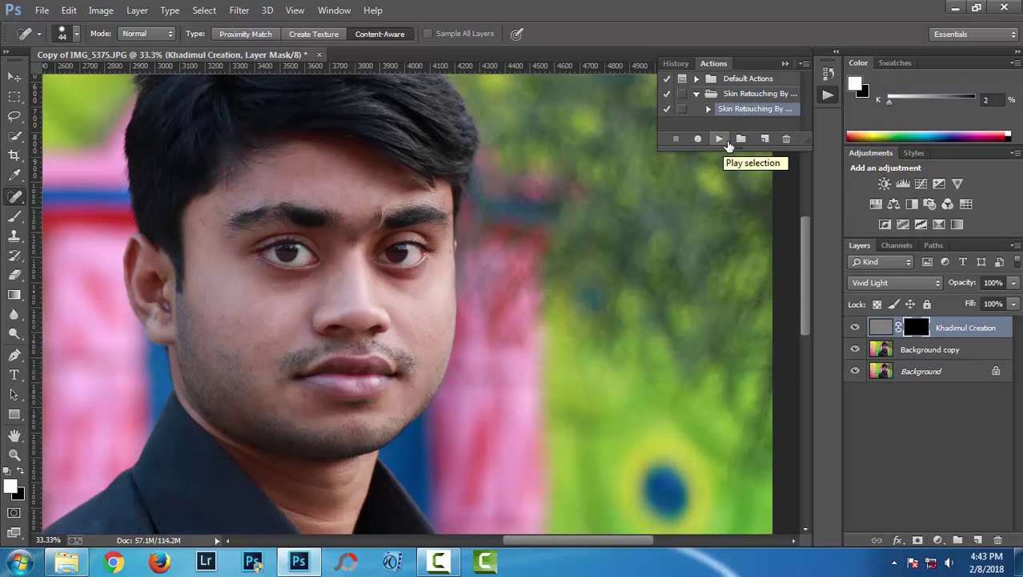
left_click(786, 64)
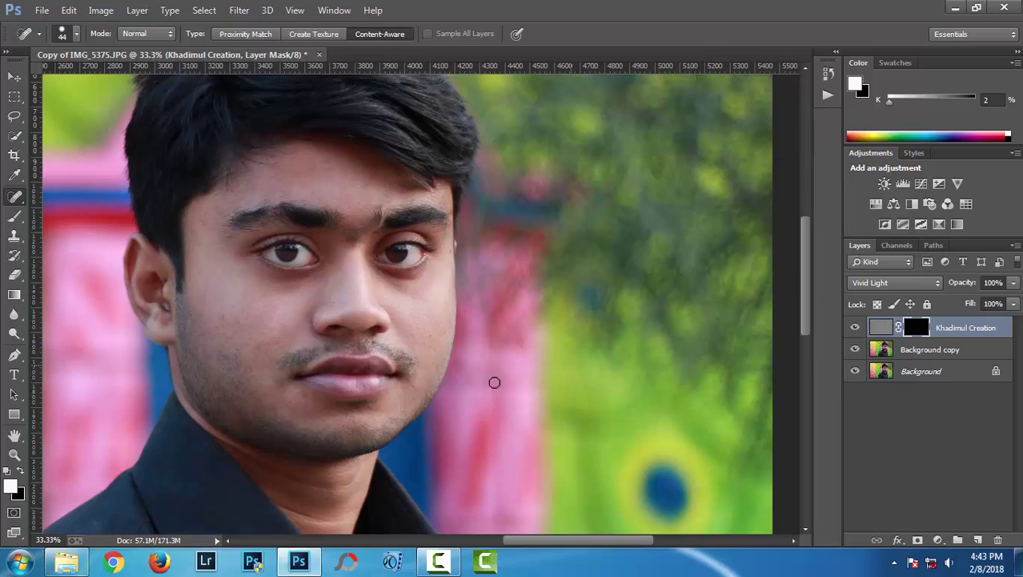
Step: Switch to the Brush Tool with white as the foreground colour
right_click(13, 216)
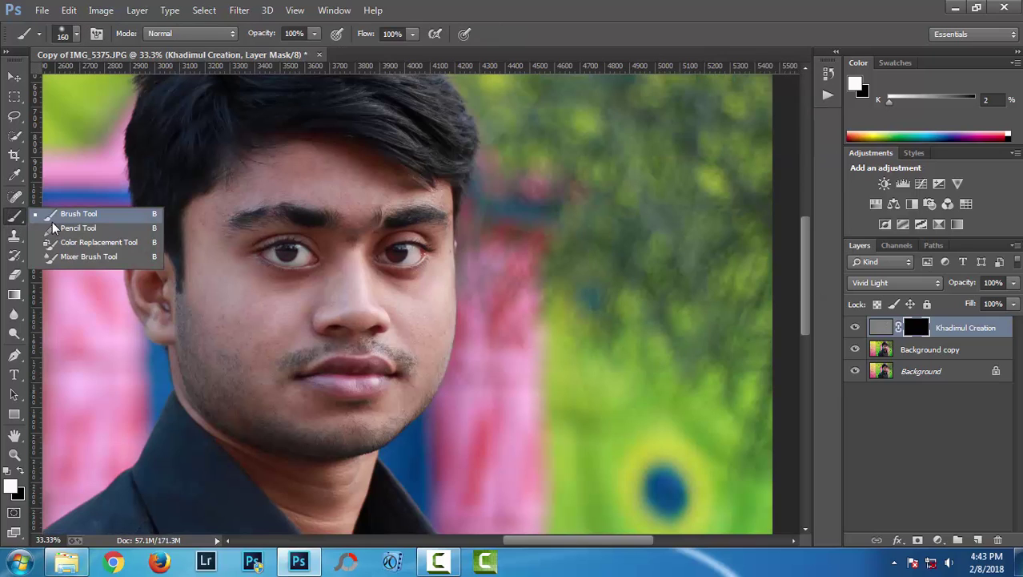
left_click(53, 221)
left_click(10, 488)
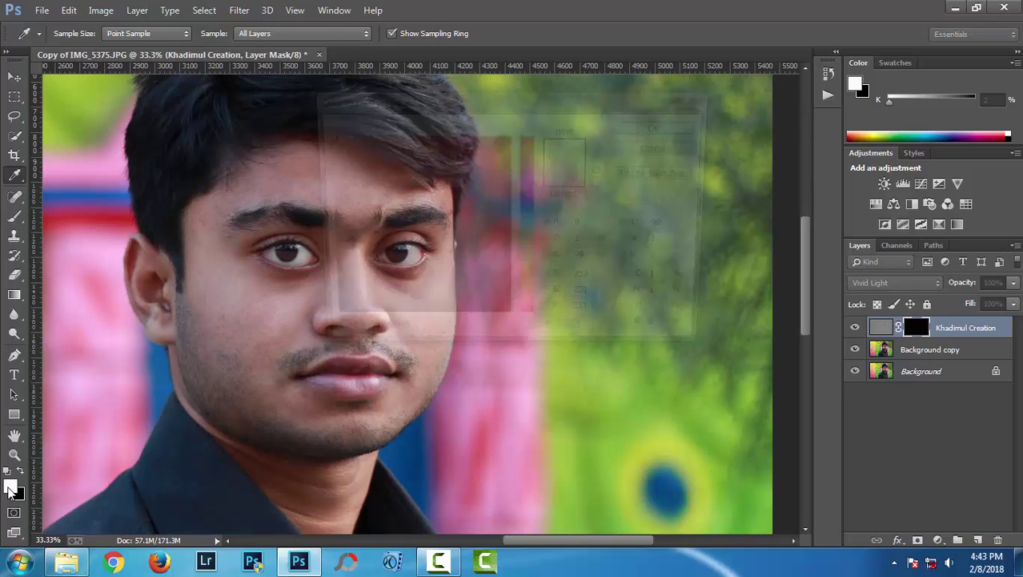
left_click(652, 128)
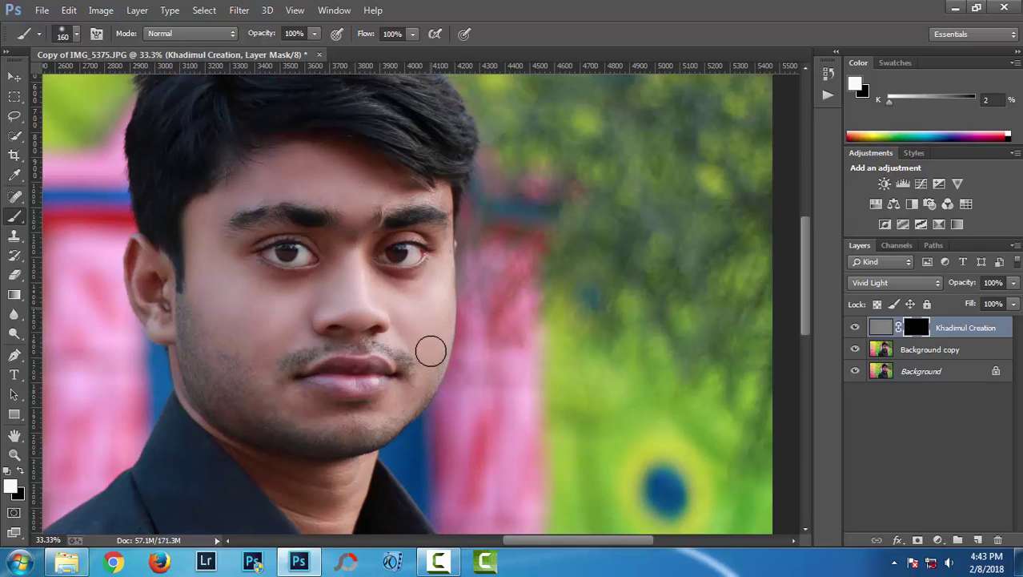
Step: Paint the mask white over cheeks, chin and jawline, shrinking the brush from 160 to 121 px
left_click_drag(286, 396, 324, 407)
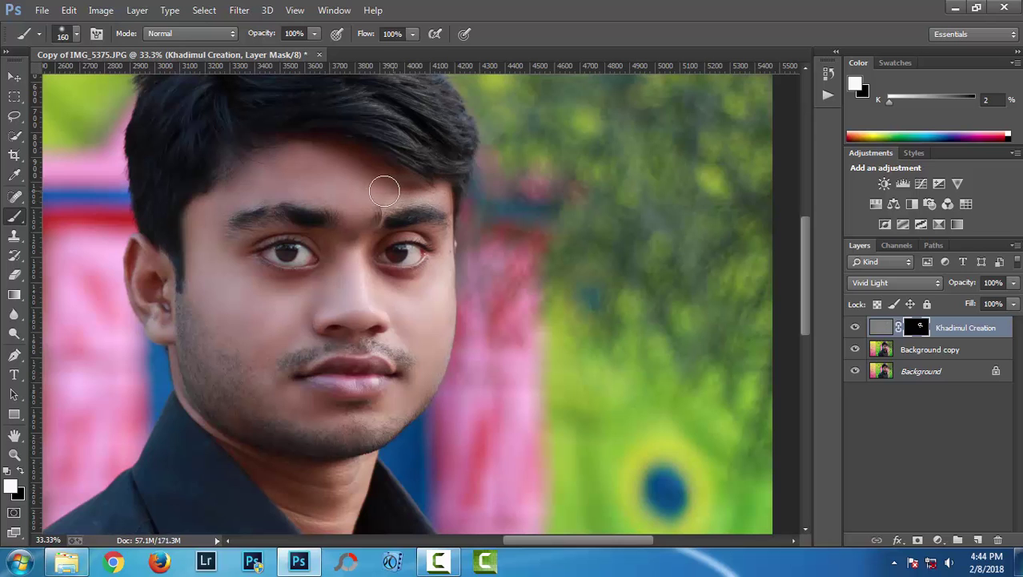
scroll(241, 345, "down", 3)
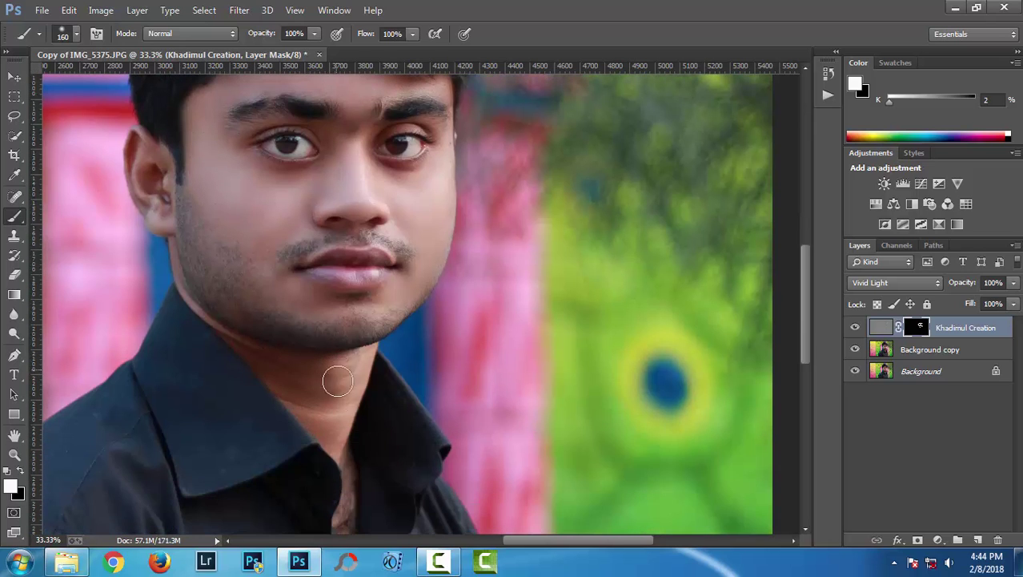
right_click(282, 360)
left_click_drag(416, 384, 407, 385)
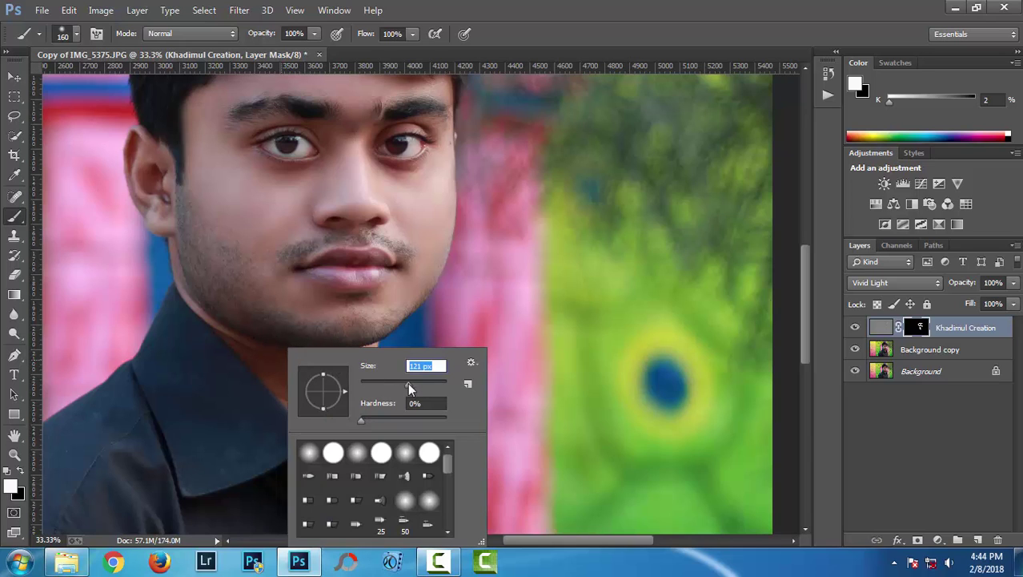
left_click(247, 350)
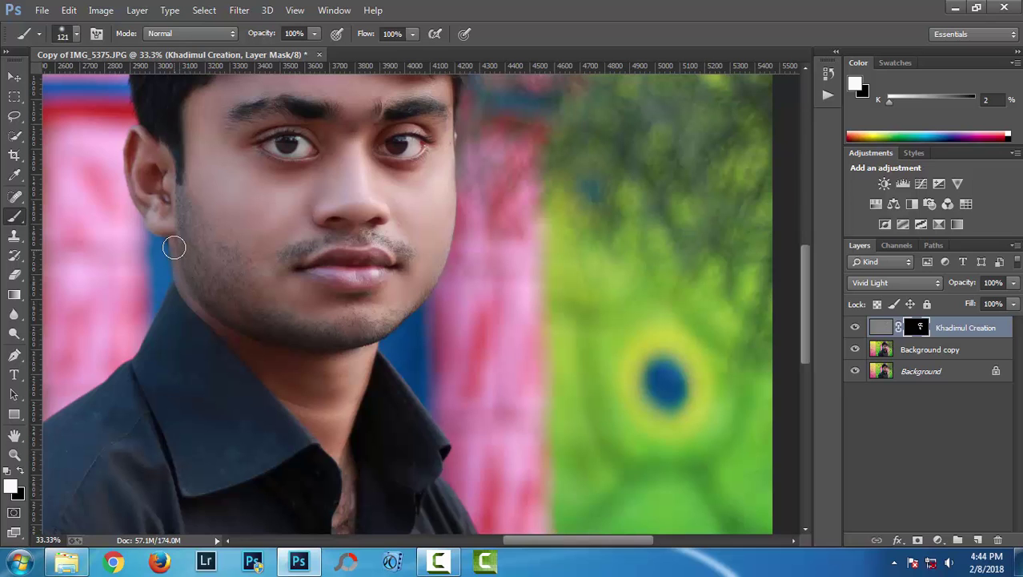
left_click_drag(226, 330, 138, 234)
scroll(264, 328, "down", 3)
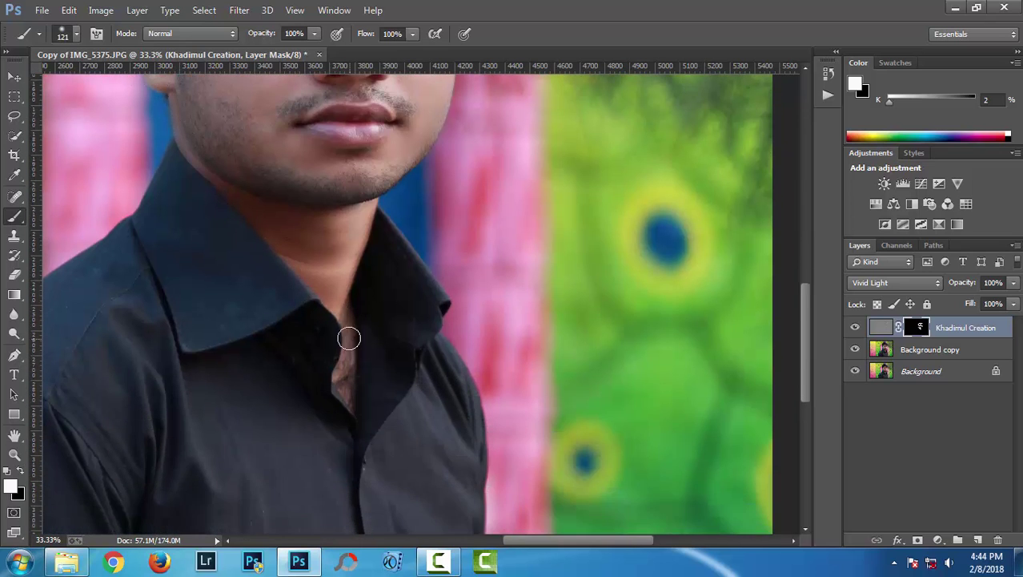
scroll(292, 304, "up", 2)
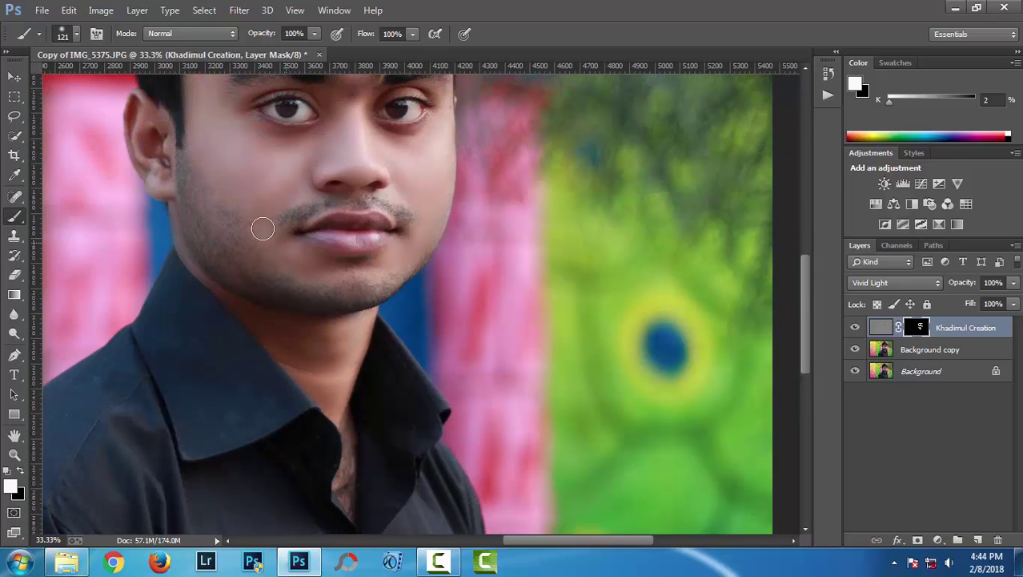
scroll(263, 230, "up", 3)
scroll(264, 231, "up", 1)
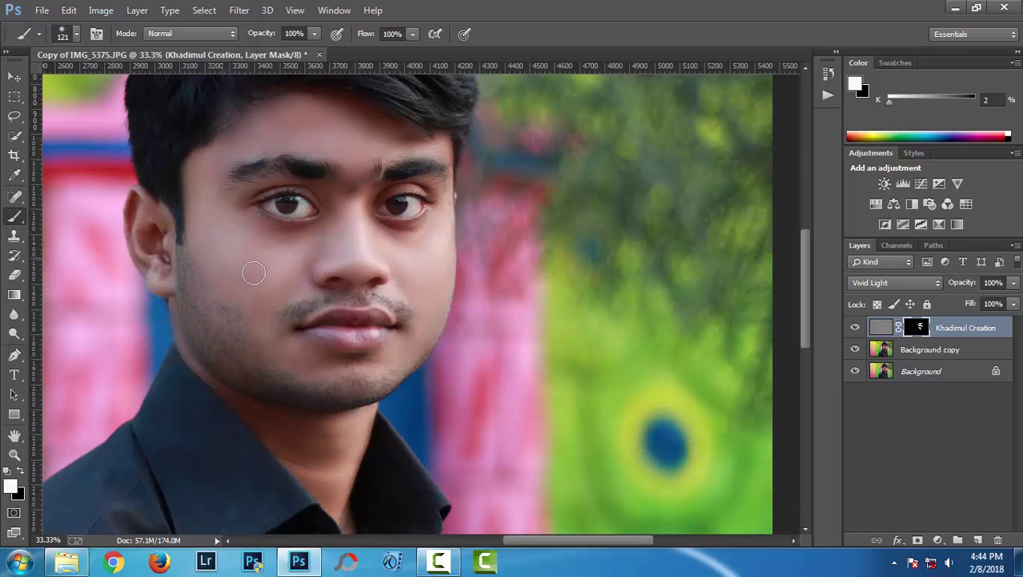
scroll(251, 270, "up", 2)
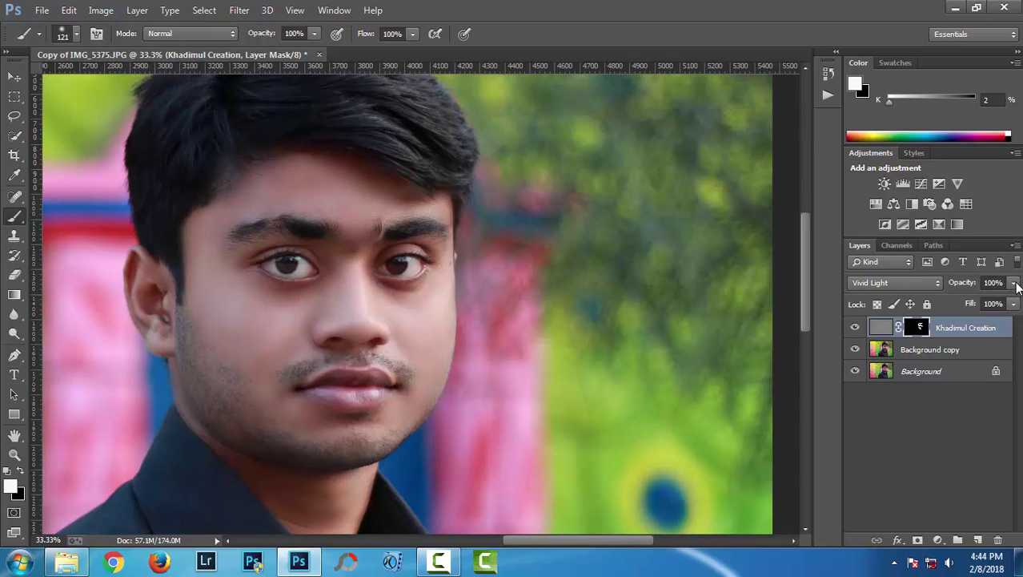
Step: Lower the retouching layer's opacity to 76% and merge it with Background copy
left_click(1013, 283)
mouse_move(1009, 300)
left_mouse_down()
mouse_move(986, 308)
mouse_move(997, 309)
left_mouse_up()
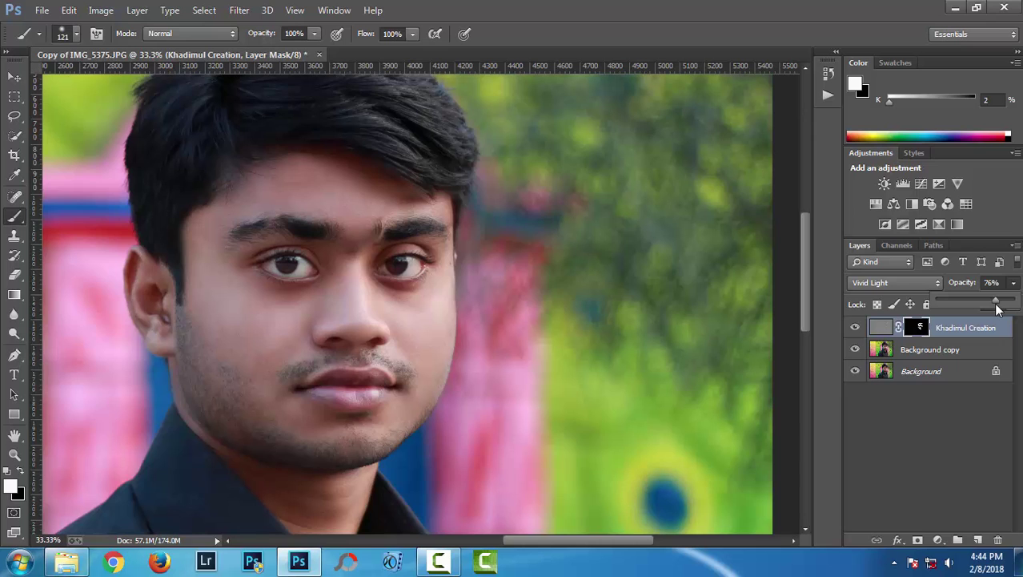
left_click(953, 350, "shift")
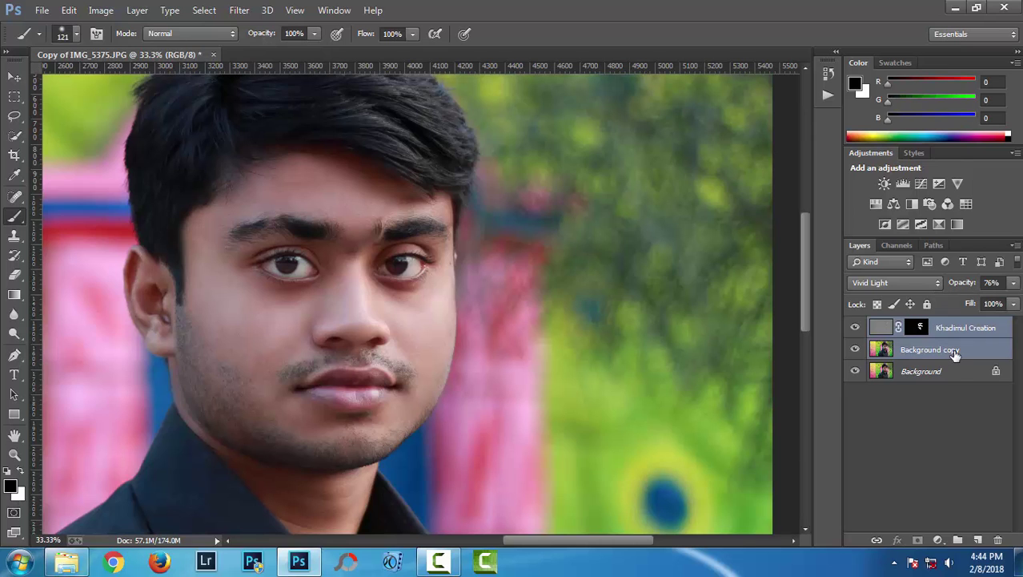
right_click(953, 350)
left_click(708, 432)
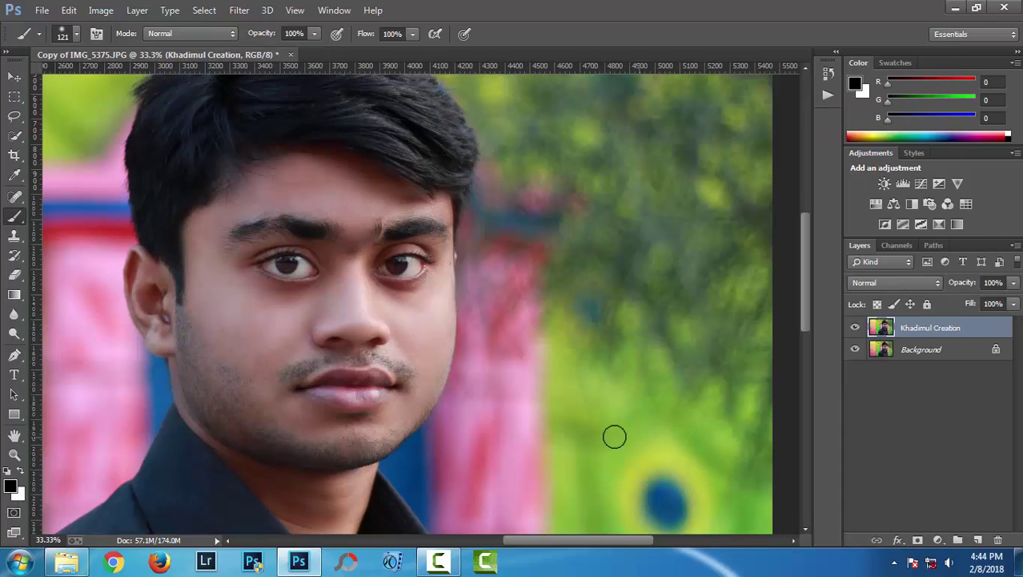
scroll(474, 390, "up", 1)
scroll(474, 390, "down", 1)
scroll(474, 390, "down", 1)
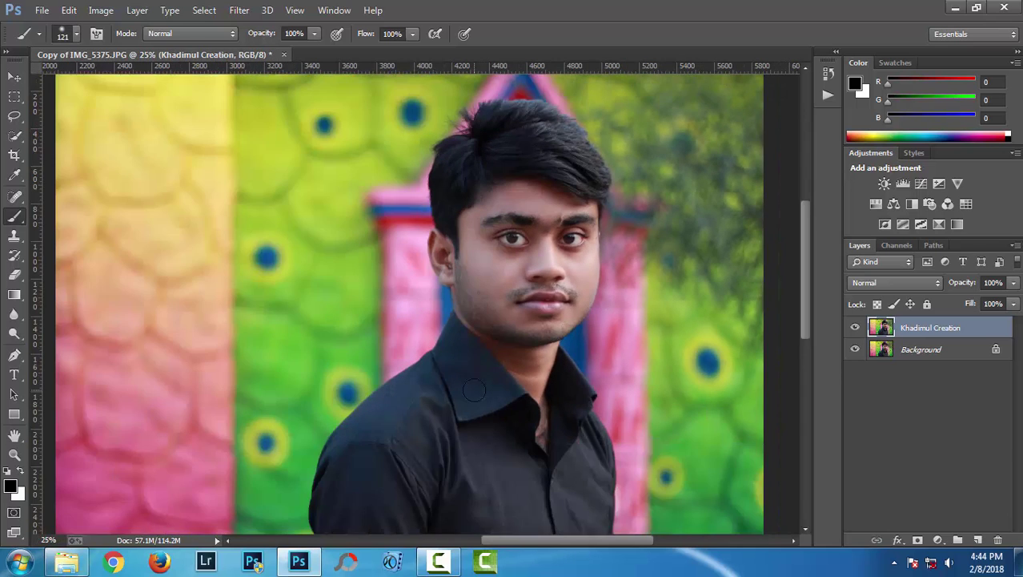
Step: Open the Camera Raw filter and set Tint +13 and Temperature +3
left_click(238, 9)
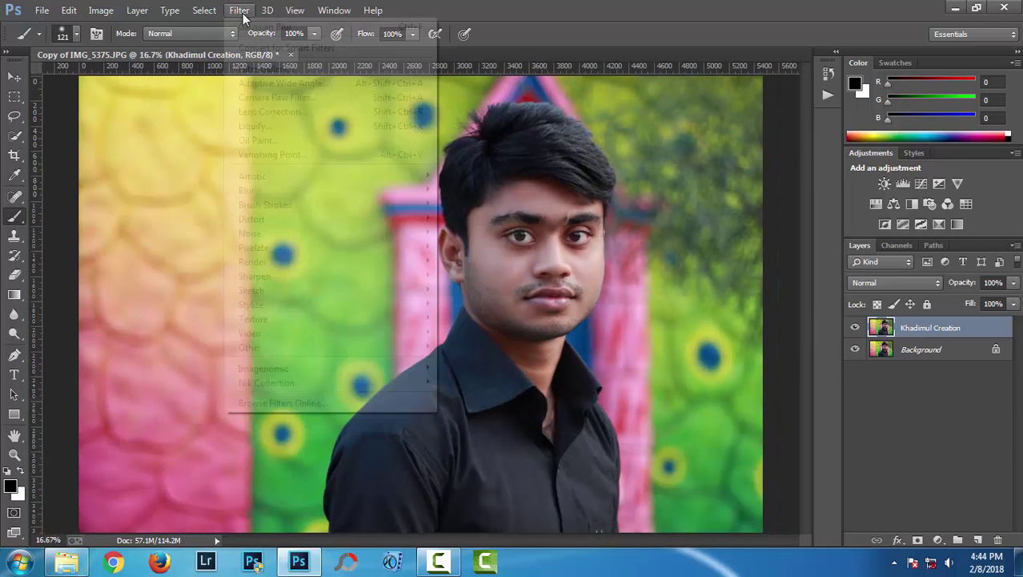
left_click(262, 97)
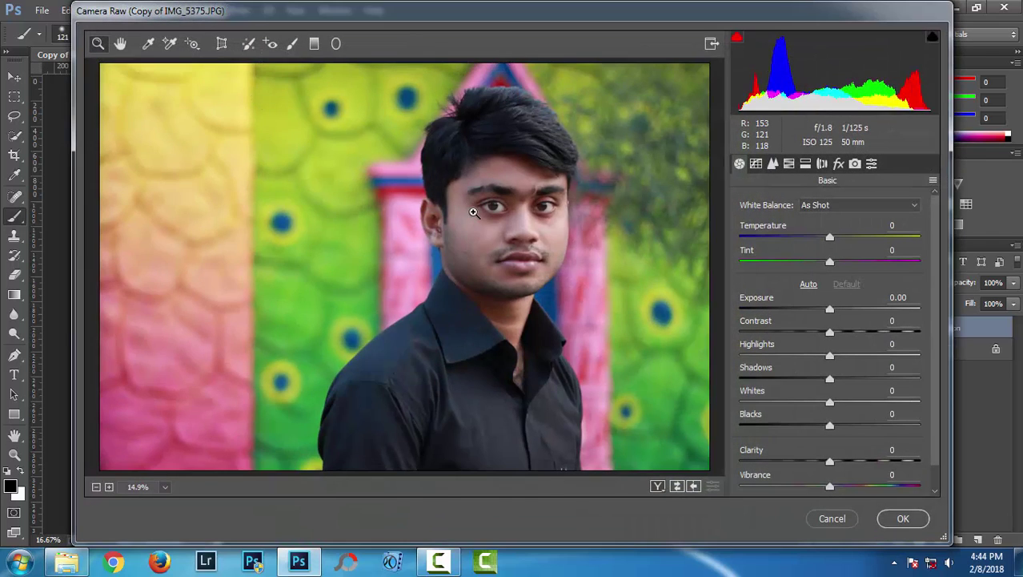
left_click(472, 215)
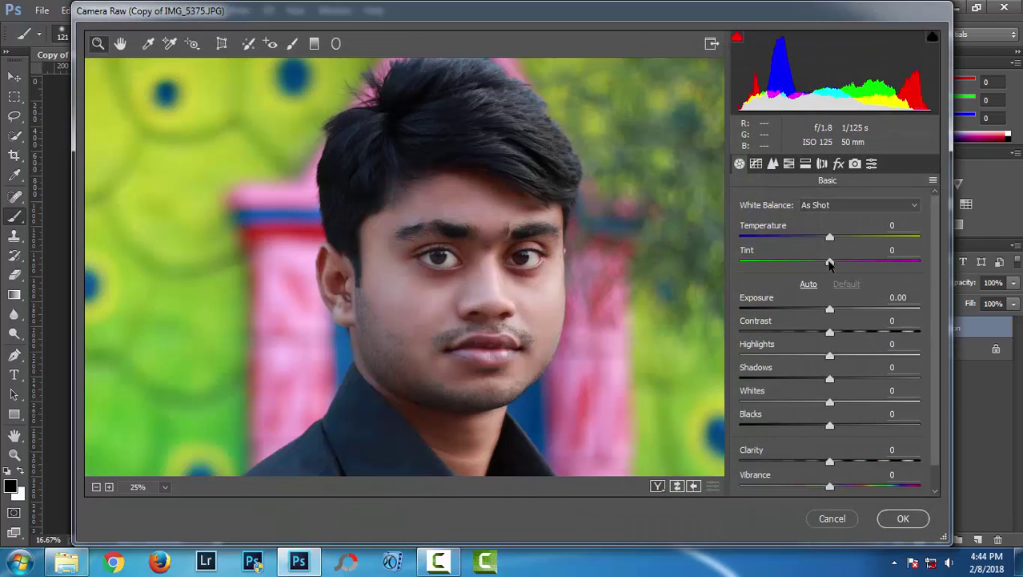
left_click_drag(830, 262, 838, 264)
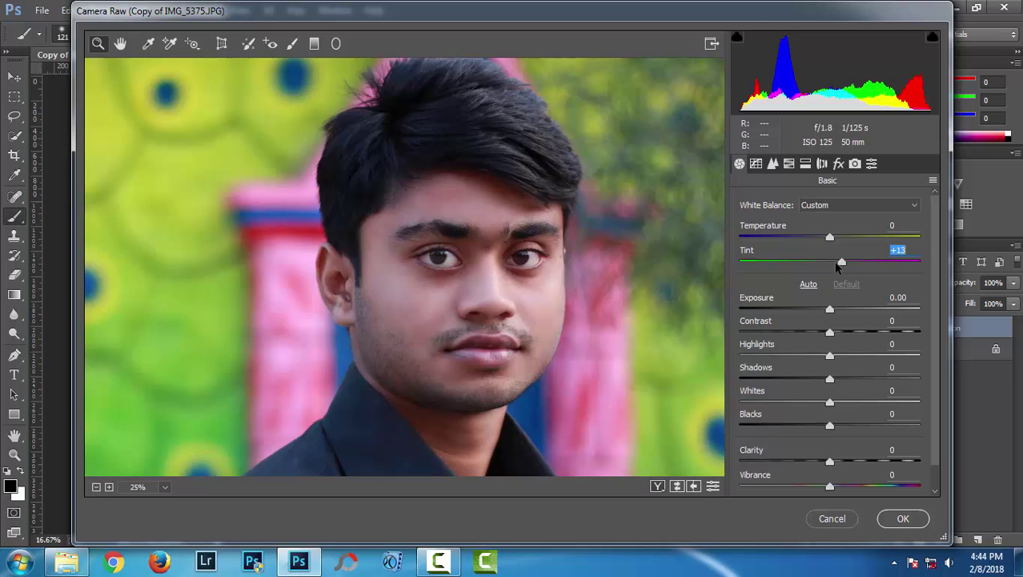
key("ctrl+minus")
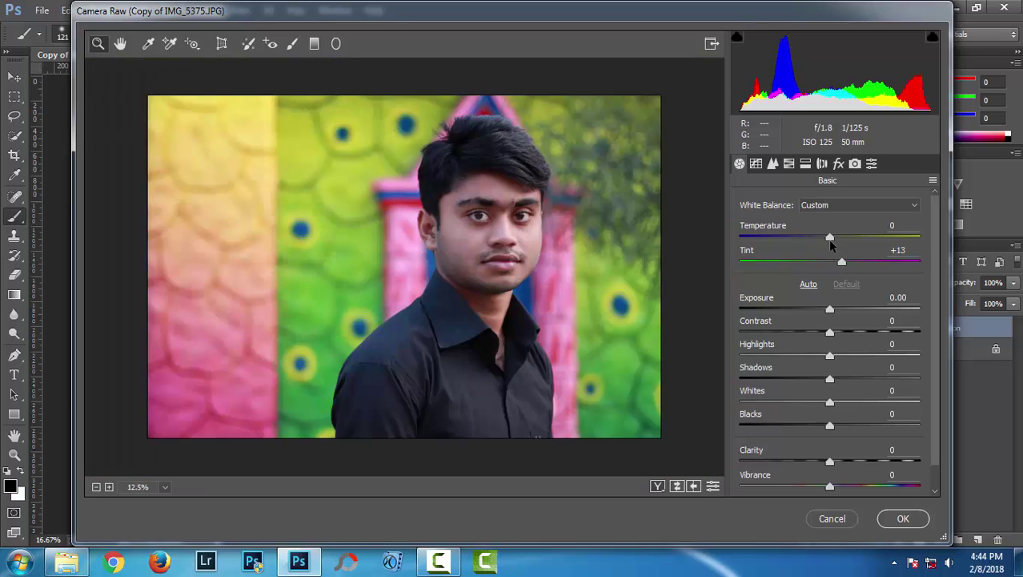
left_click_drag(831, 237, 833, 239)
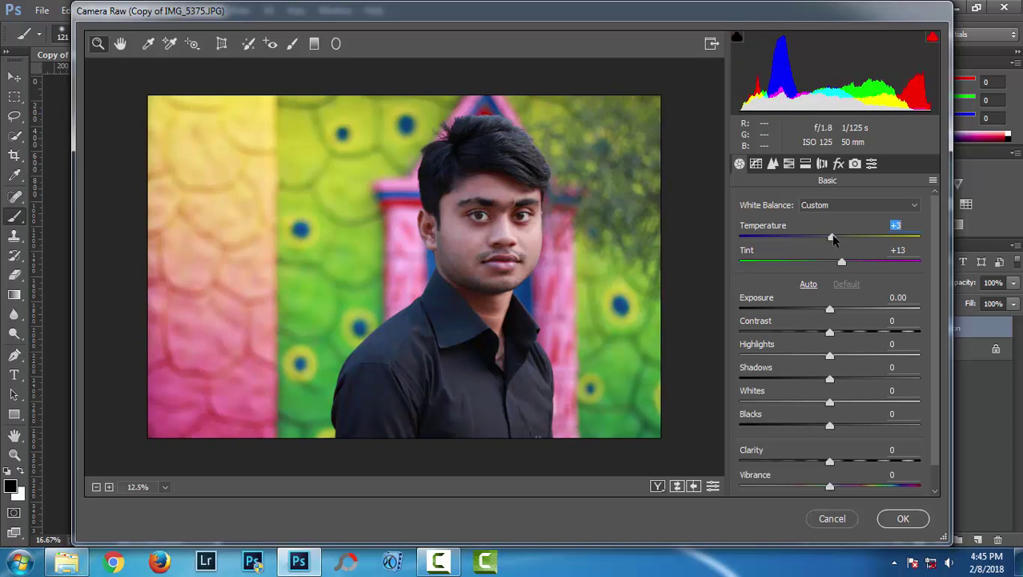
Step: Set Highlights -19, Shadows +18, Saturation +3 and sharpening Amount 5
left_click(830, 332)
mouse_move(829, 334)
left_mouse_down()
mouse_move(813, 358)
mouse_move(847, 381)
left_mouse_up()
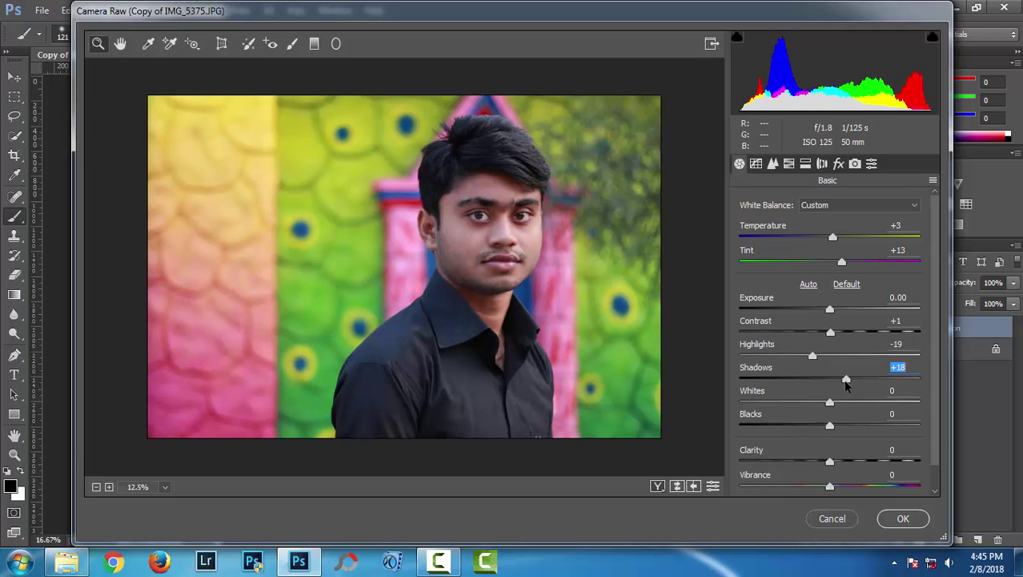
scroll(926, 409, "down", 1)
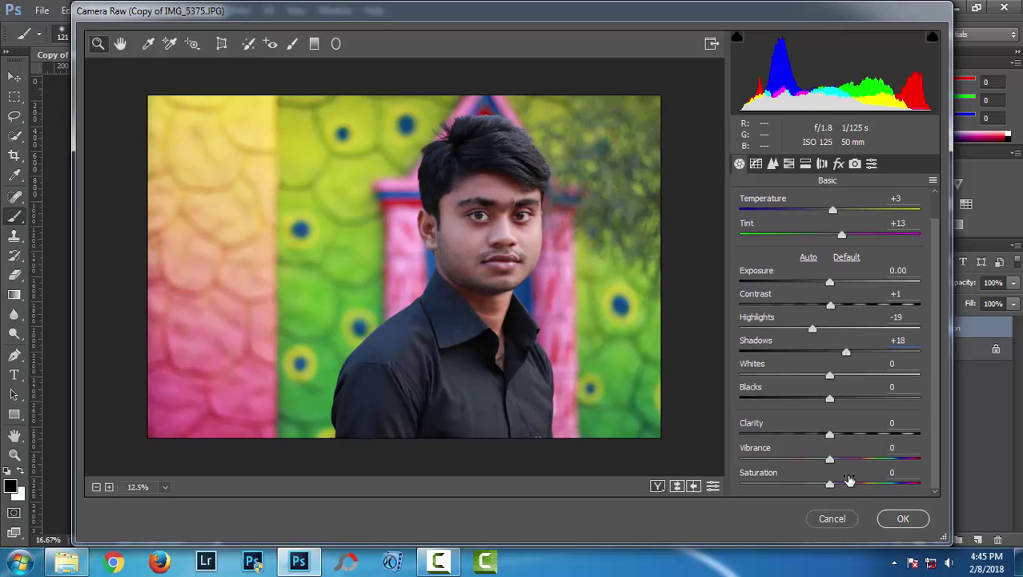
left_click_drag(830, 486, 833, 486)
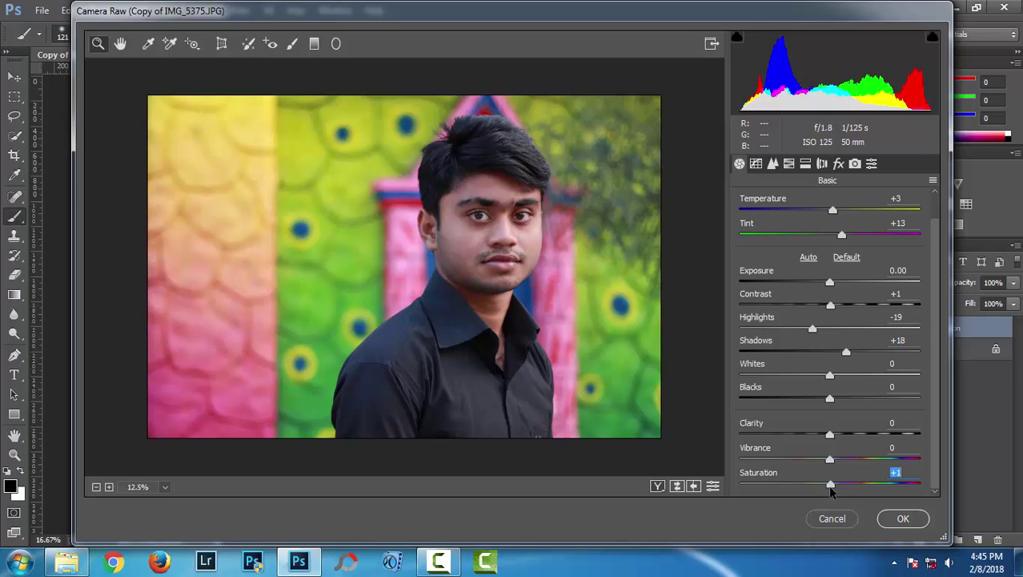
left_click(772, 165)
left_click_drag(740, 225, 745, 228)
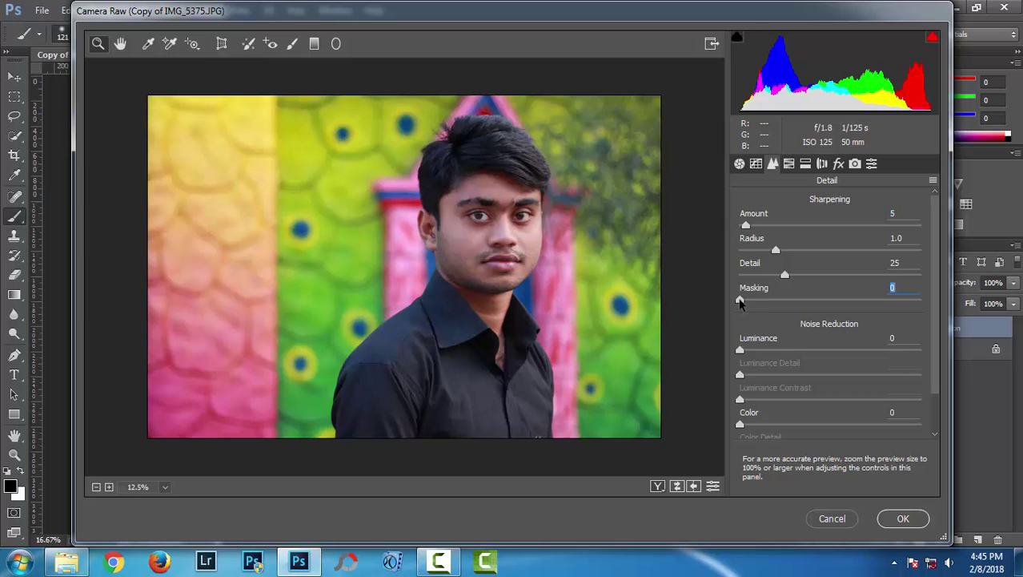
Step: In HSL, shift the Oranges hue to -12 and Yellows hue to +33
left_click(790, 165)
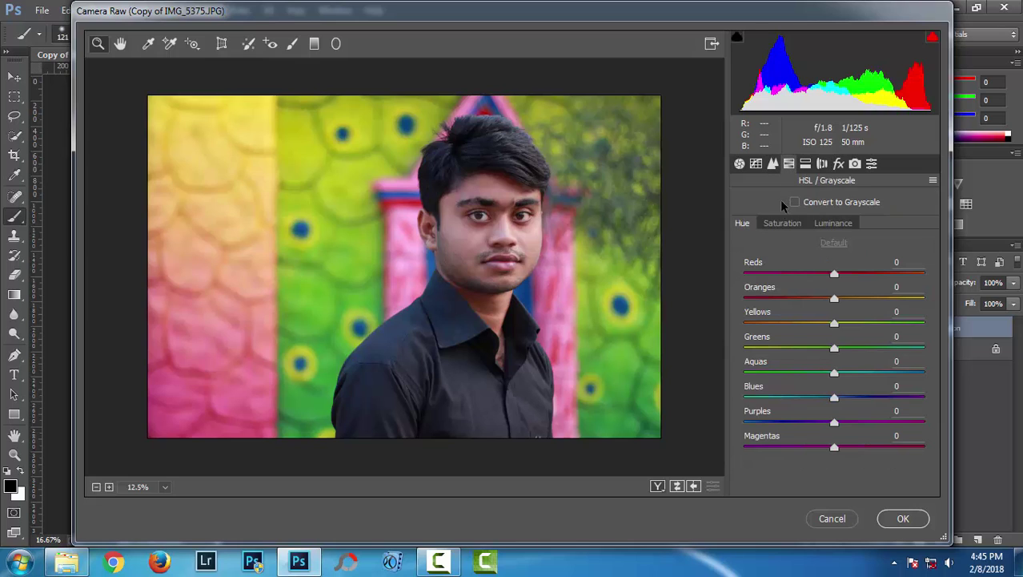
left_click(583, 257)
mouse_move(835, 300)
left_mouse_down()
mouse_move(824, 299)
mouse_move(846, 277)
mouse_move(831, 276)
left_mouse_up()
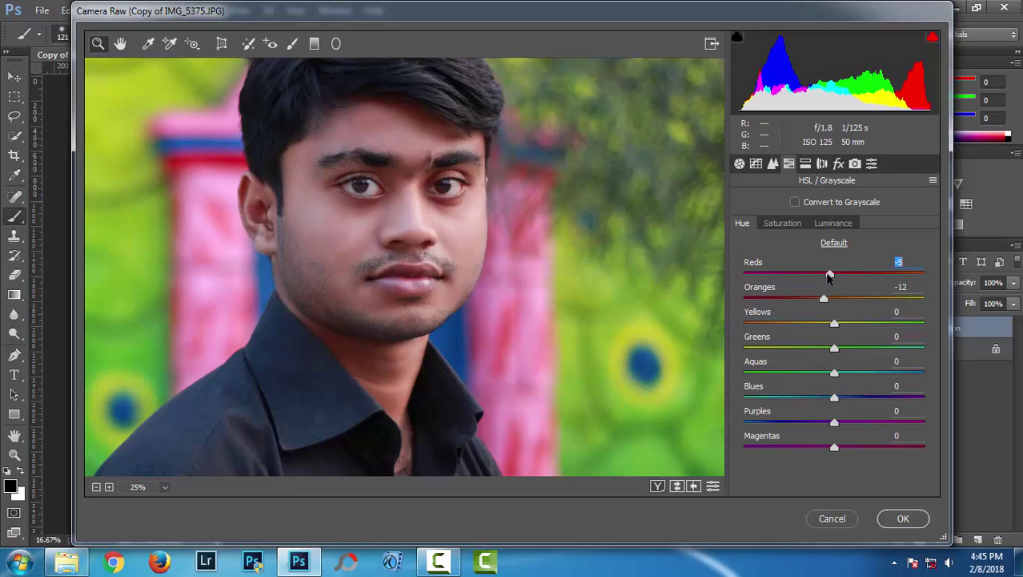
mouse_move(833, 324)
left_mouse_down()
mouse_move(863, 328)
mouse_move(819, 350)
mouse_move(841, 357)
left_mouse_up()
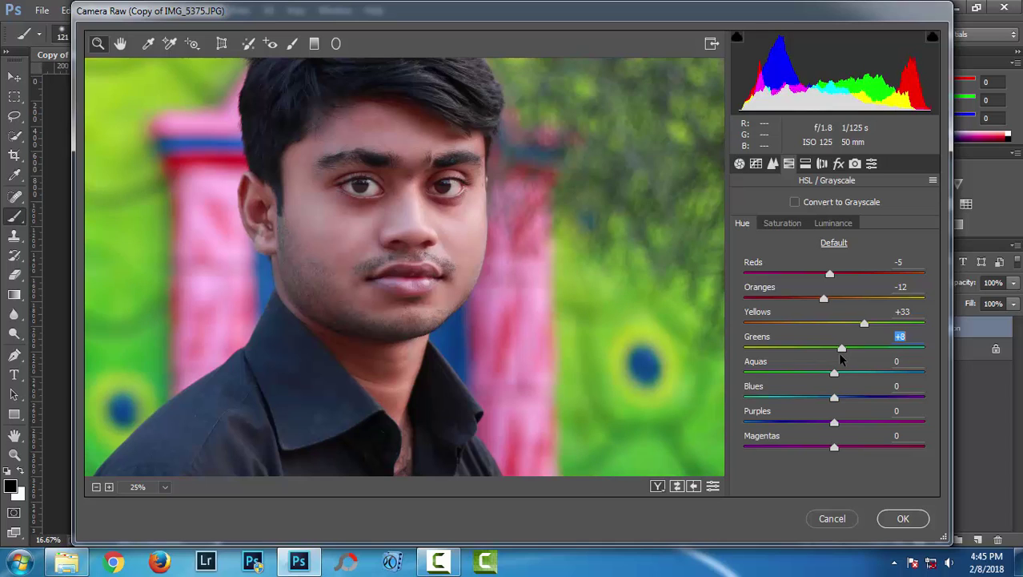
Step: Set HSL saturation to Reds -6, Oranges +10, Yellows +18 and Greens +14
left_click(797, 222)
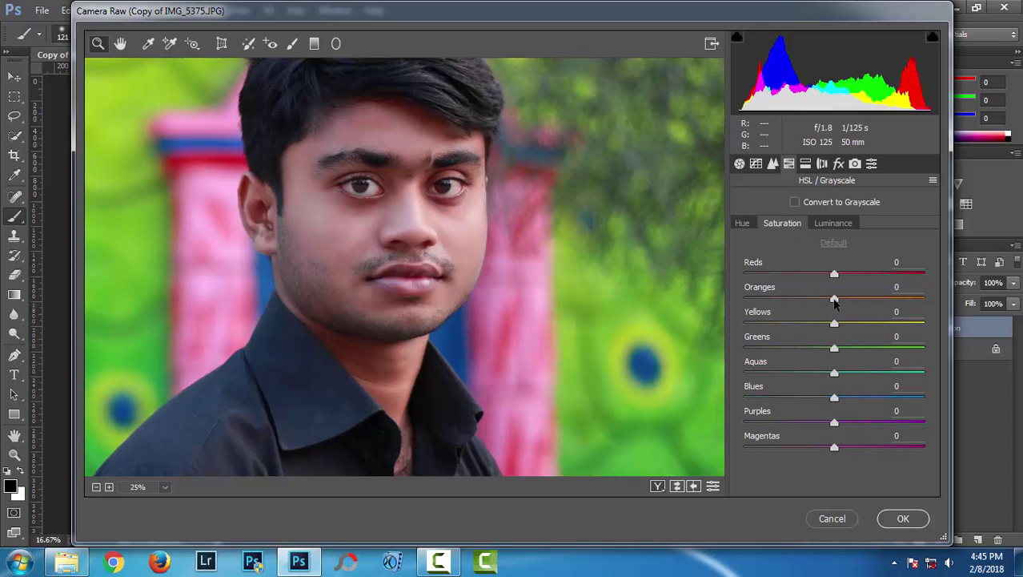
mouse_move(834, 301)
left_mouse_down()
mouse_move(852, 300)
mouse_move(854, 274)
mouse_move(836, 276)
left_mouse_up()
mouse_move(835, 276)
left_mouse_down()
mouse_move(850, 277)
mouse_move(829, 277)
left_mouse_up()
mouse_move(832, 322)
left_mouse_down()
mouse_move(851, 324)
mouse_move(847, 348)
left_mouse_up()
left_click_drag(833, 398, 845, 398)
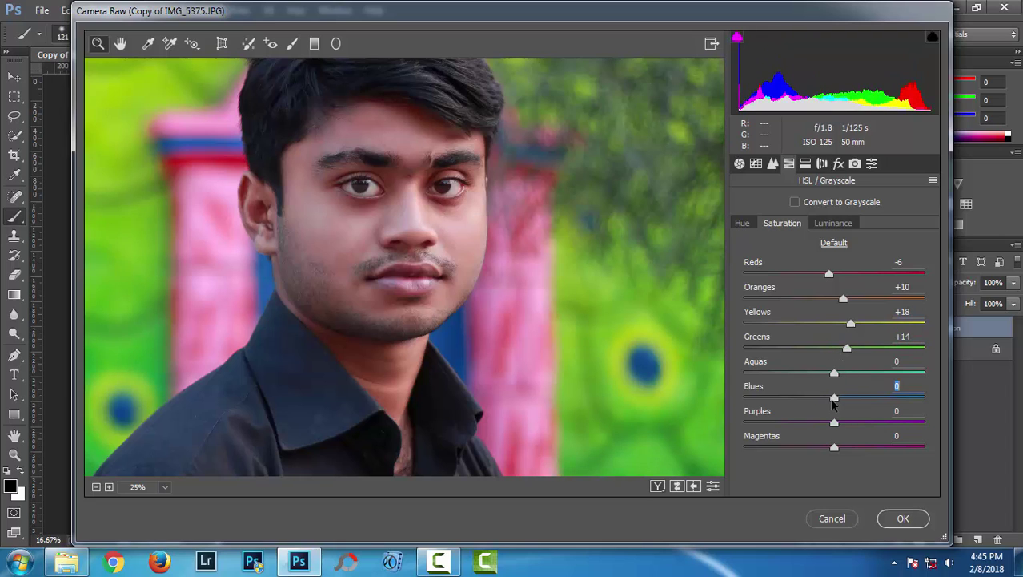
Step: Brighten the luminance of Reds to +7 and Oranges to +8
left_click(830, 224)
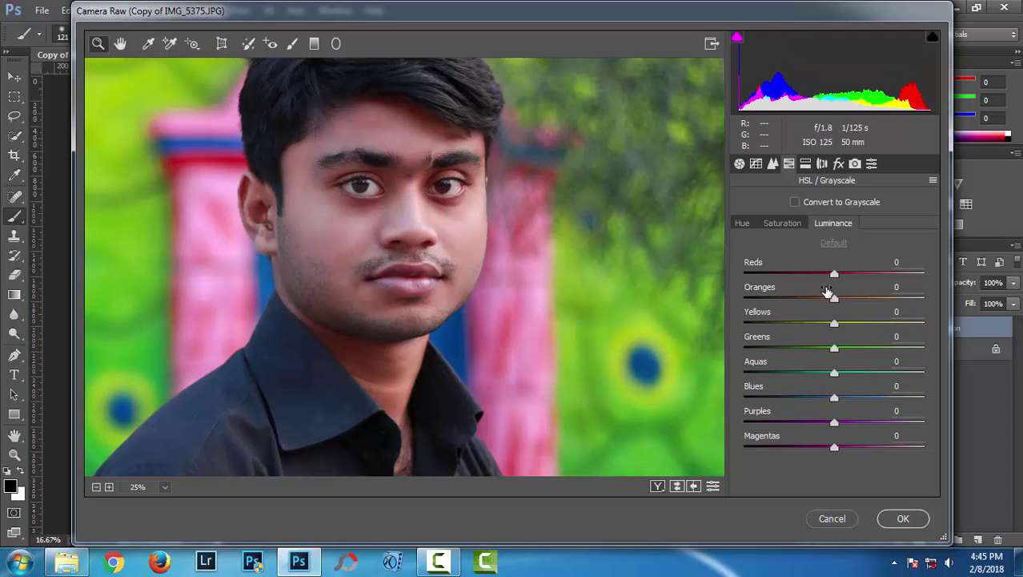
left_click_drag(834, 306, 840, 273)
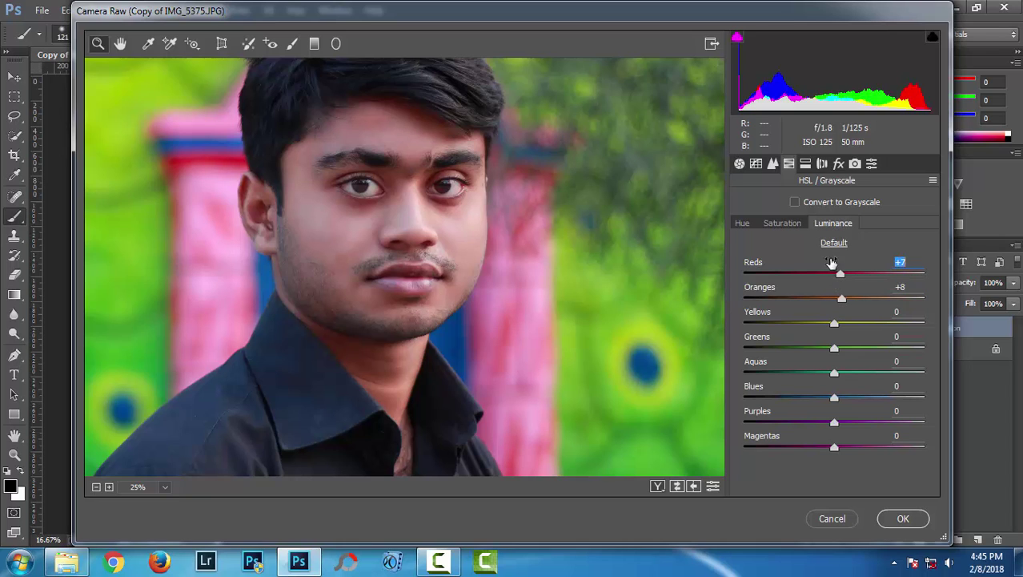
left_click(773, 165)
Step: Set the Blue point tone curve to 0→12 and 255→234, then apply Camera Raw
left_click(789, 165)
left_click(757, 164)
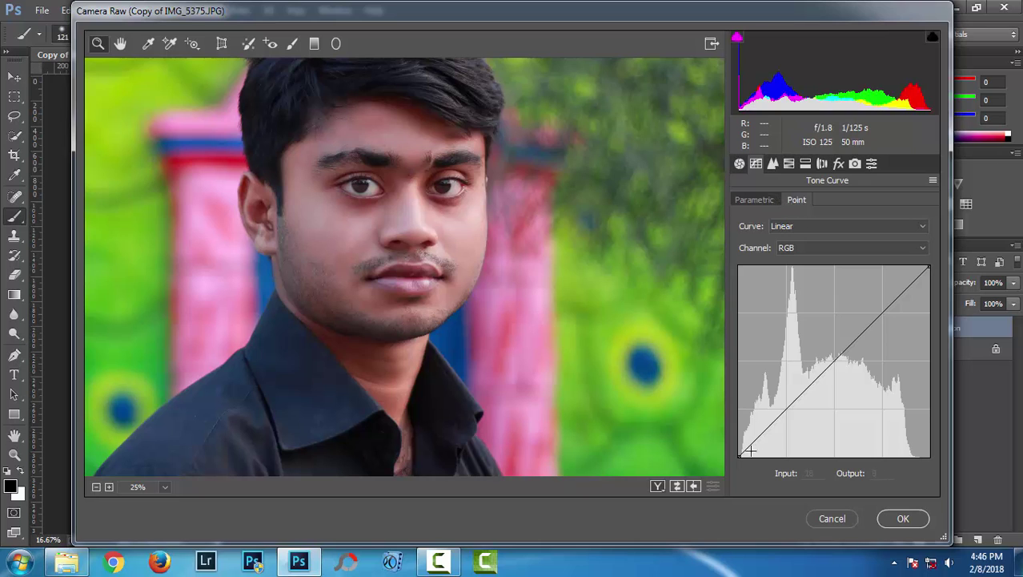
left_click_drag(738, 457, 738, 447)
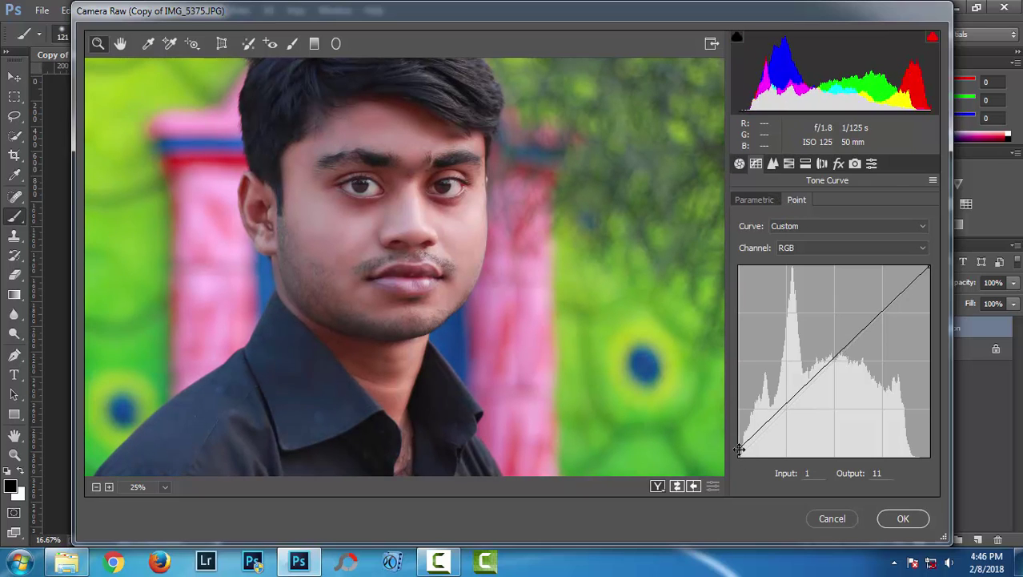
left_click(794, 247)
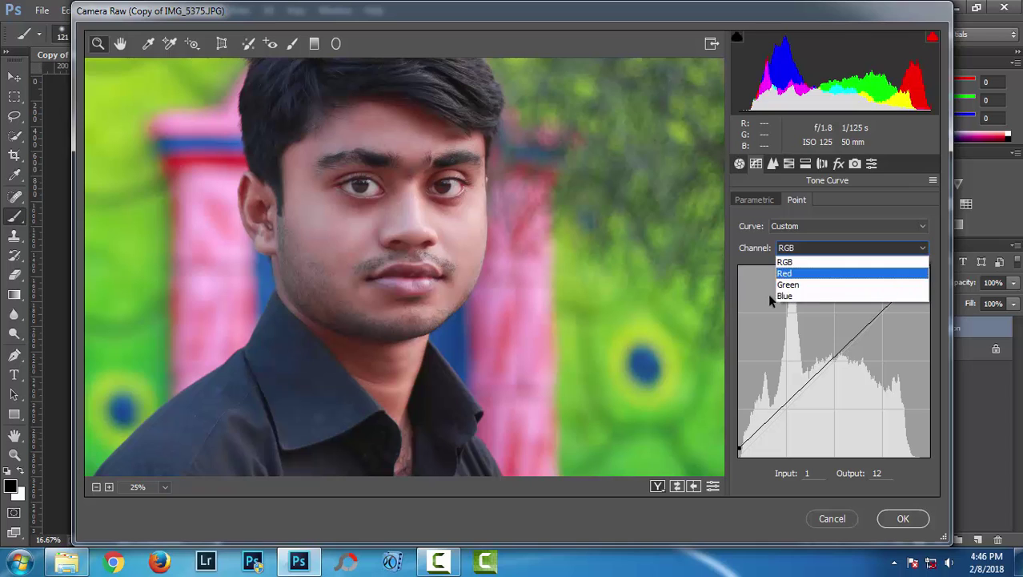
left_click(784, 294)
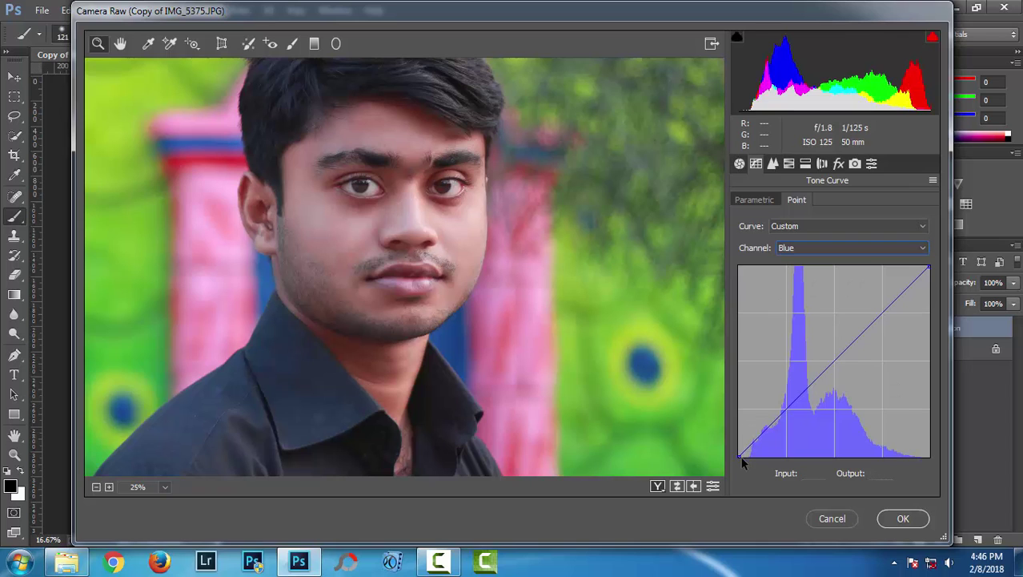
left_click_drag(740, 458, 738, 445)
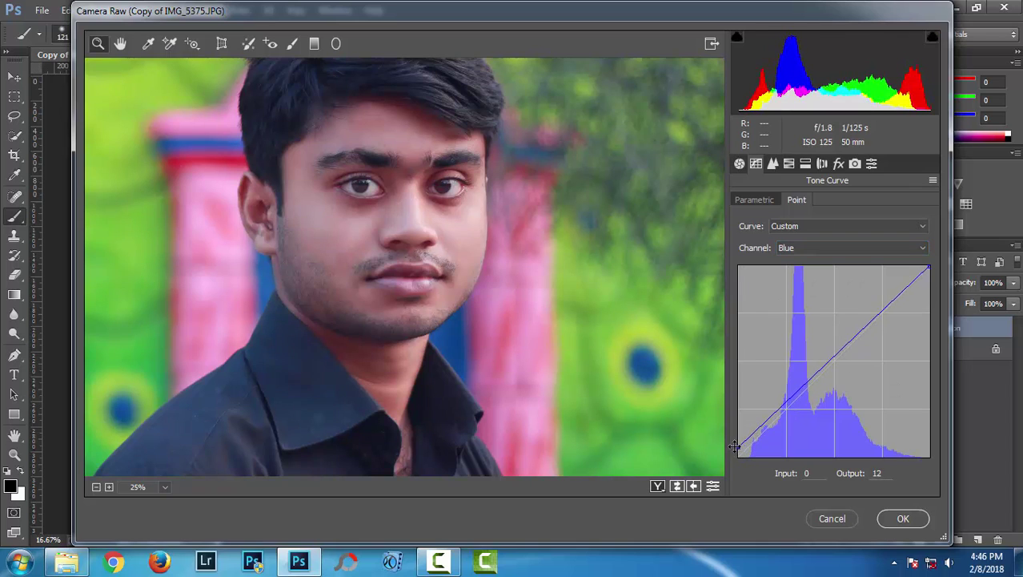
left_click_drag(928, 269, 938, 281)
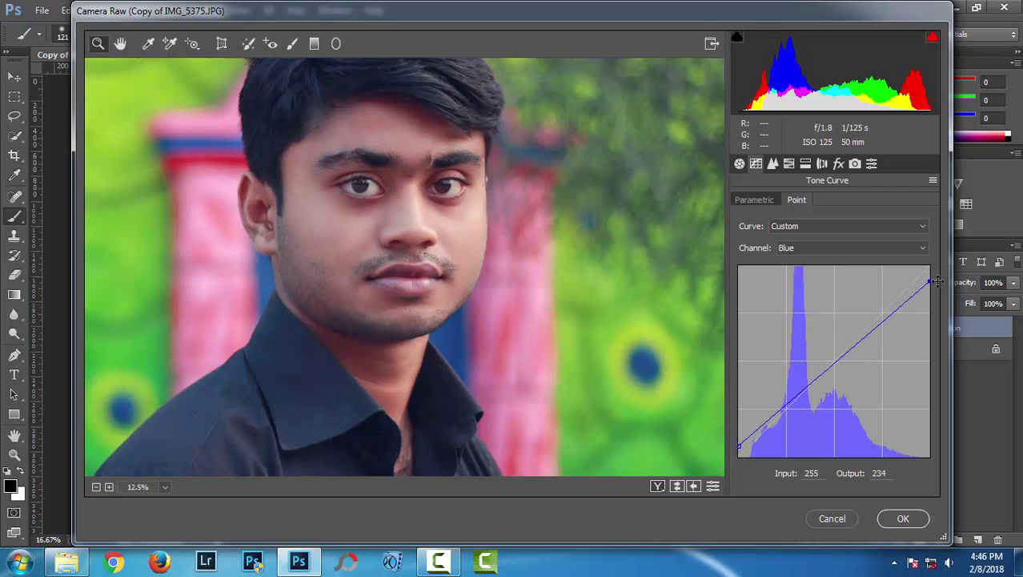
key("ctrl+minus")
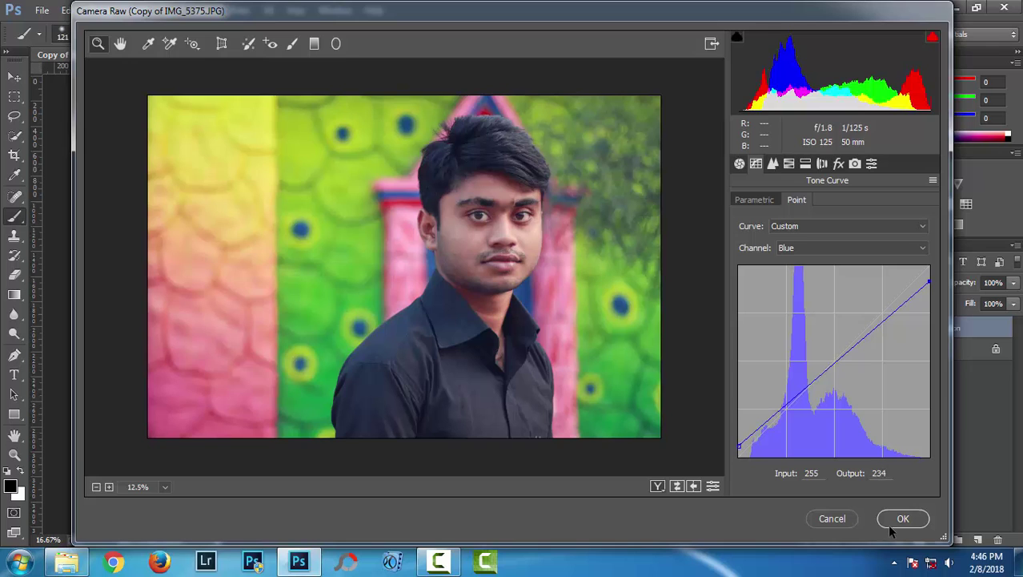
left_click(889, 525)
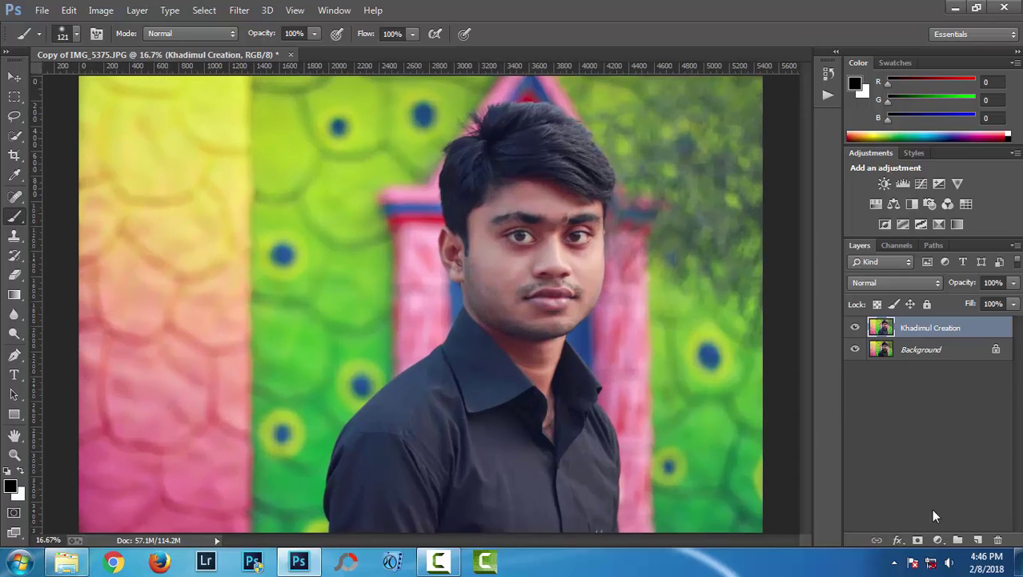
Step: Add a Gradient Fill layer: Violet, Orange preset, Radial style, Reverse checked, Scale 50%
left_click(940, 538)
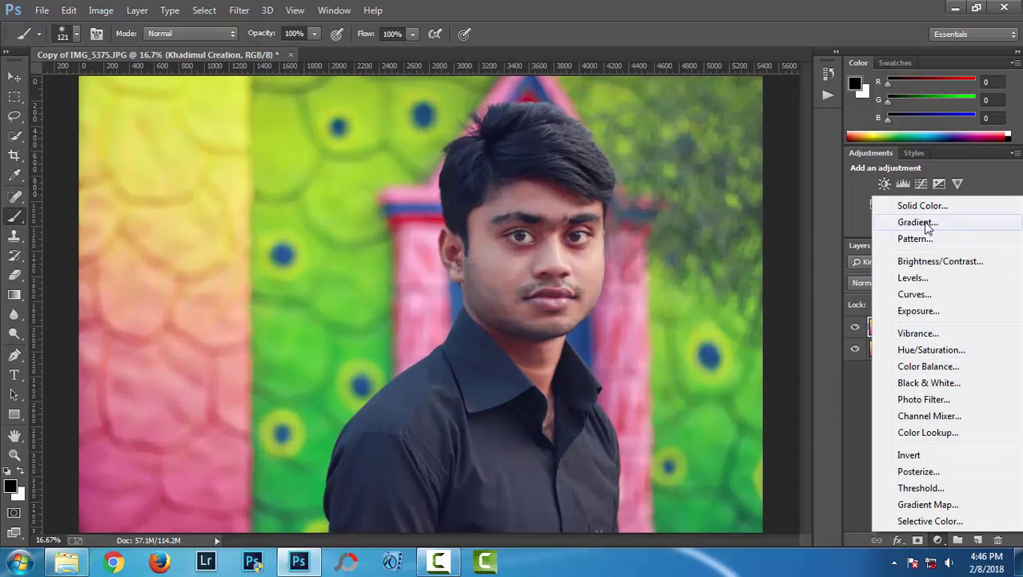
left_click(923, 221)
left_click(699, 136)
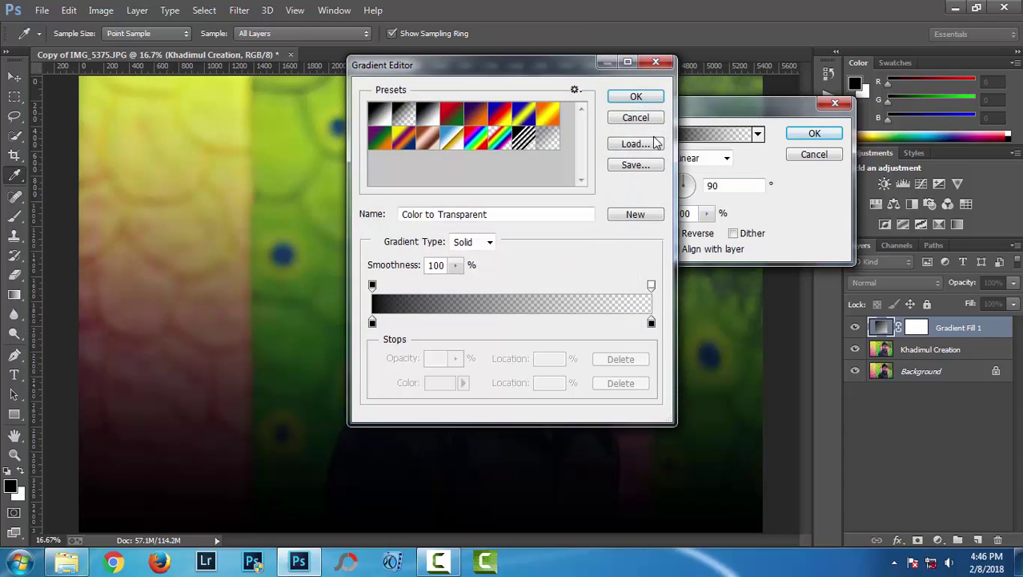
left_click(481, 120)
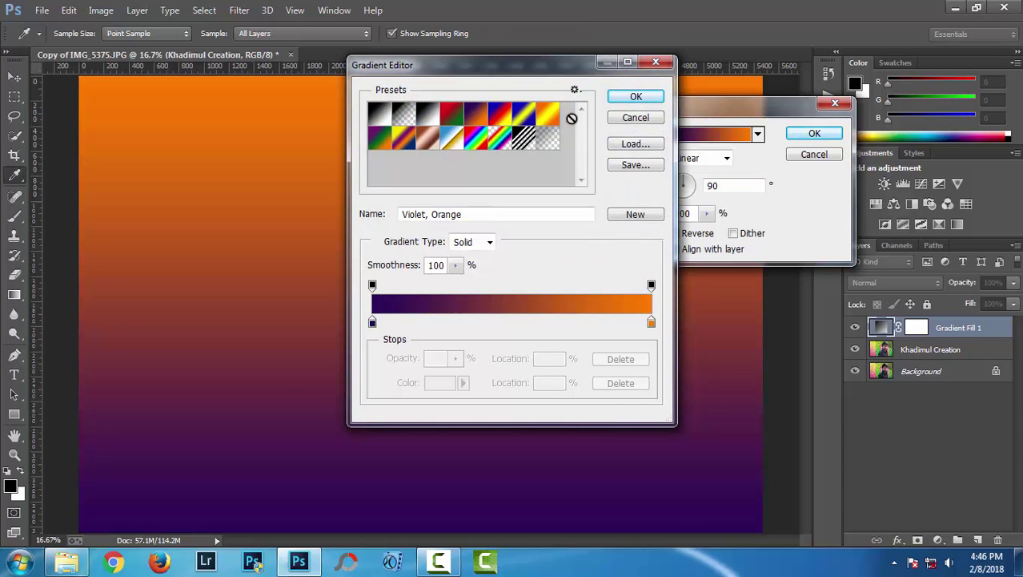
left_click(633, 98)
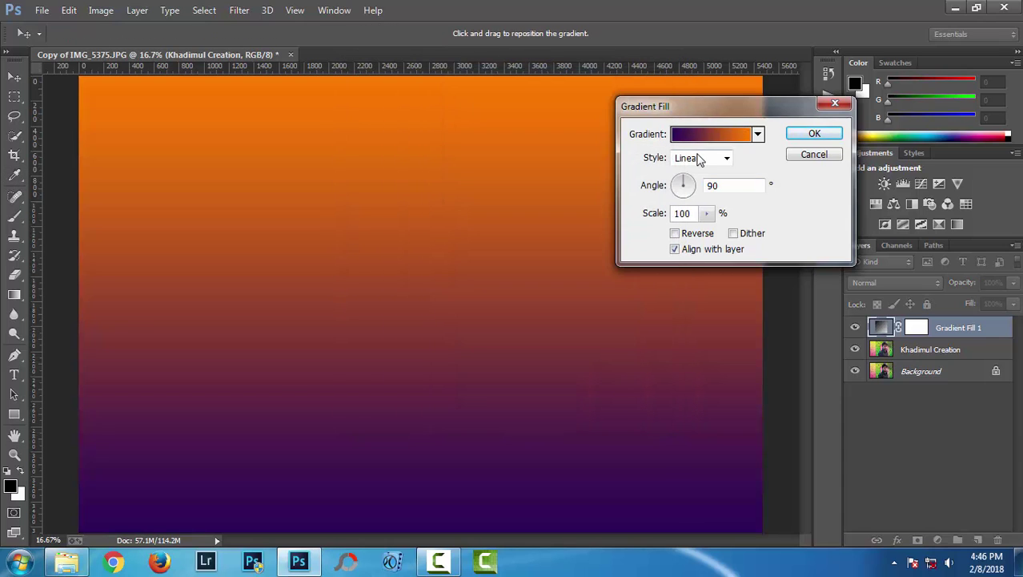
left_click(693, 159)
left_click(687, 185)
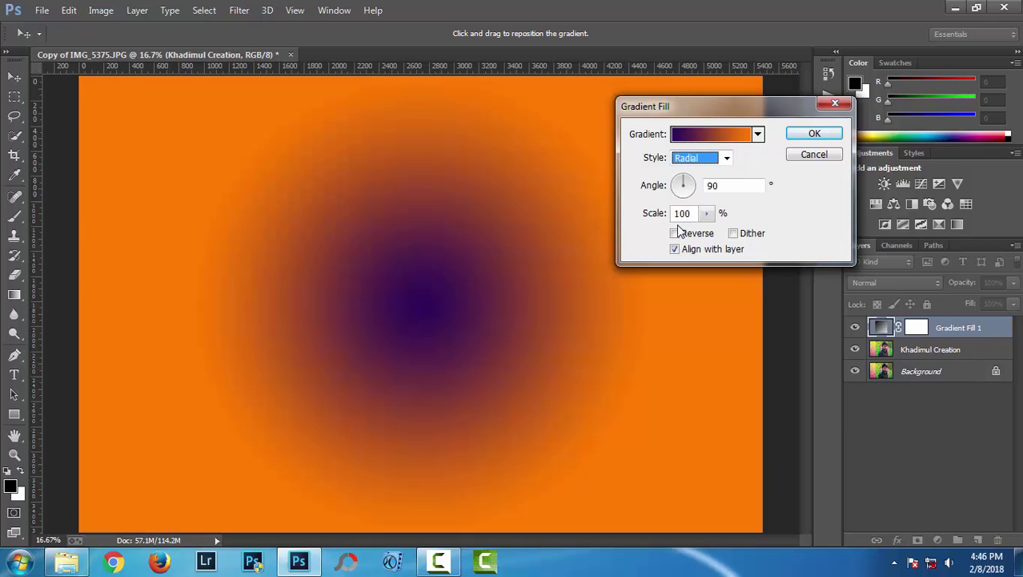
left_click(675, 234)
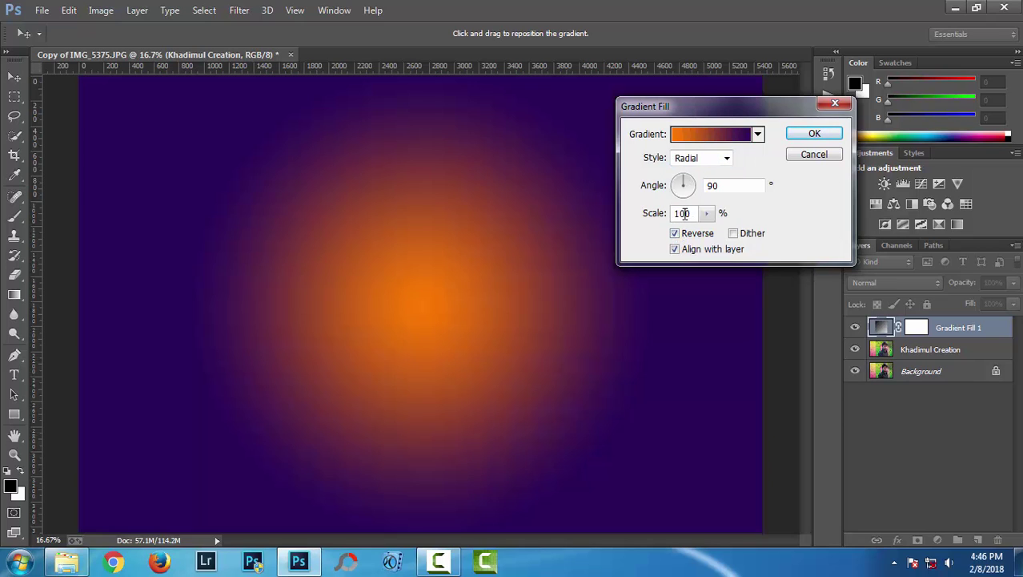
double_click(684, 213)
type("50")
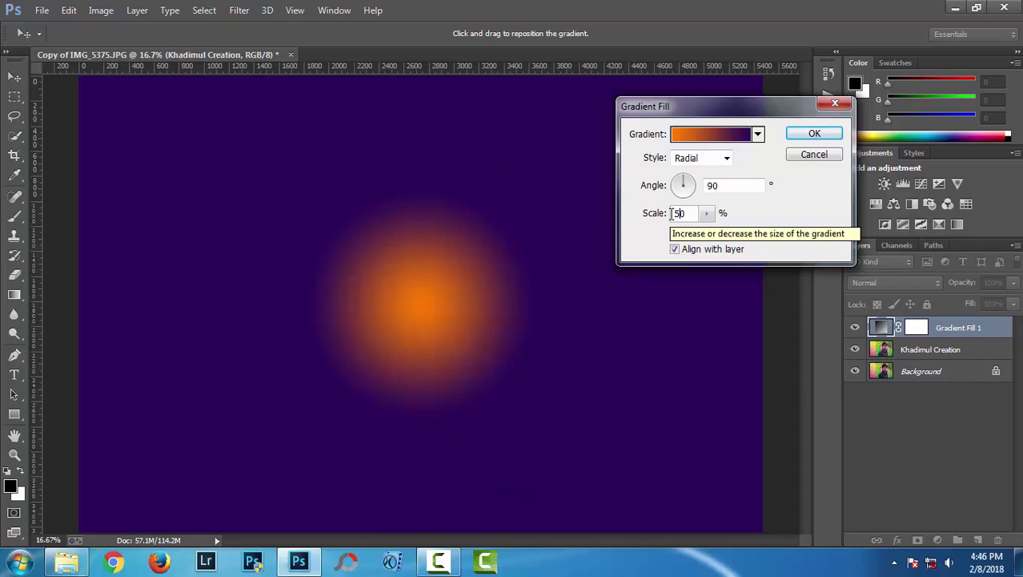
left_click(808, 134)
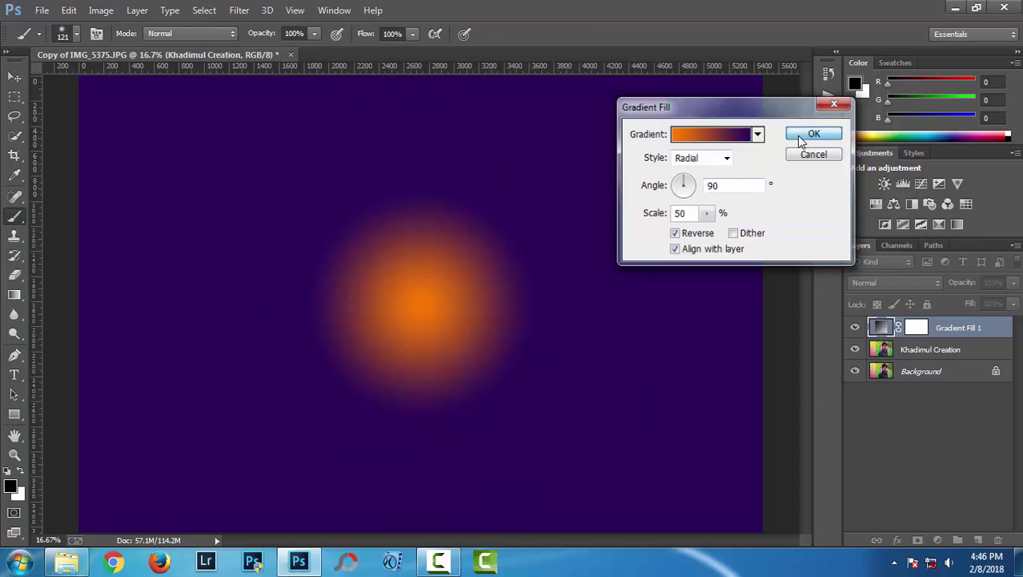
Step: Set the gradient layer to Screen mode and move its orange glow to the upper left
left_click(875, 287)
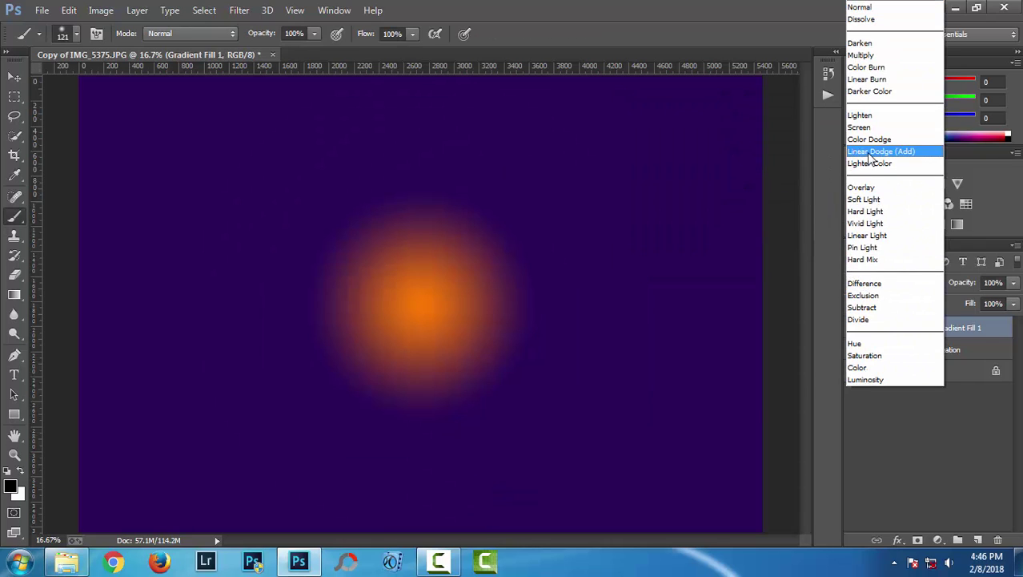
left_click(860, 128)
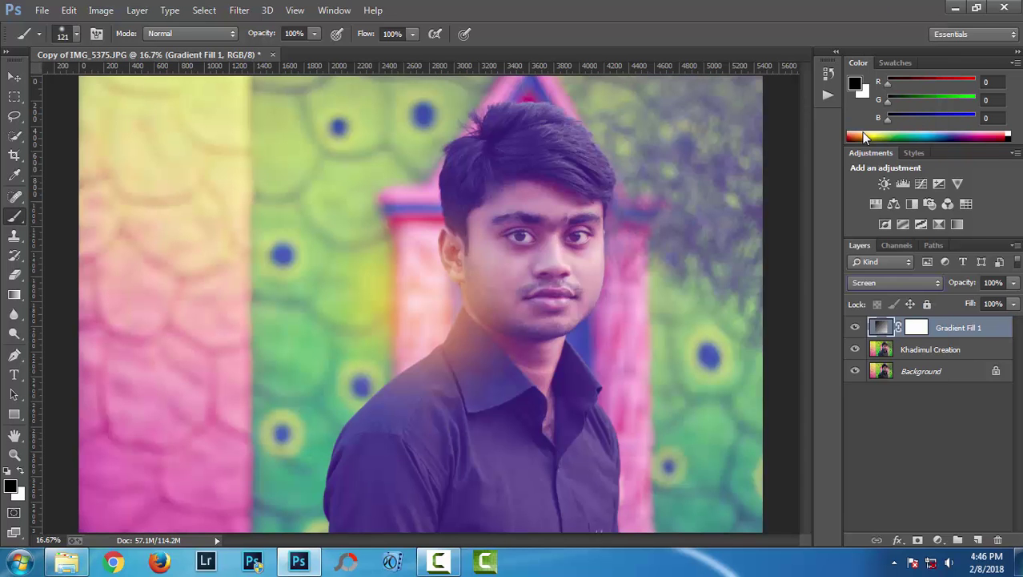
double_click(881, 327)
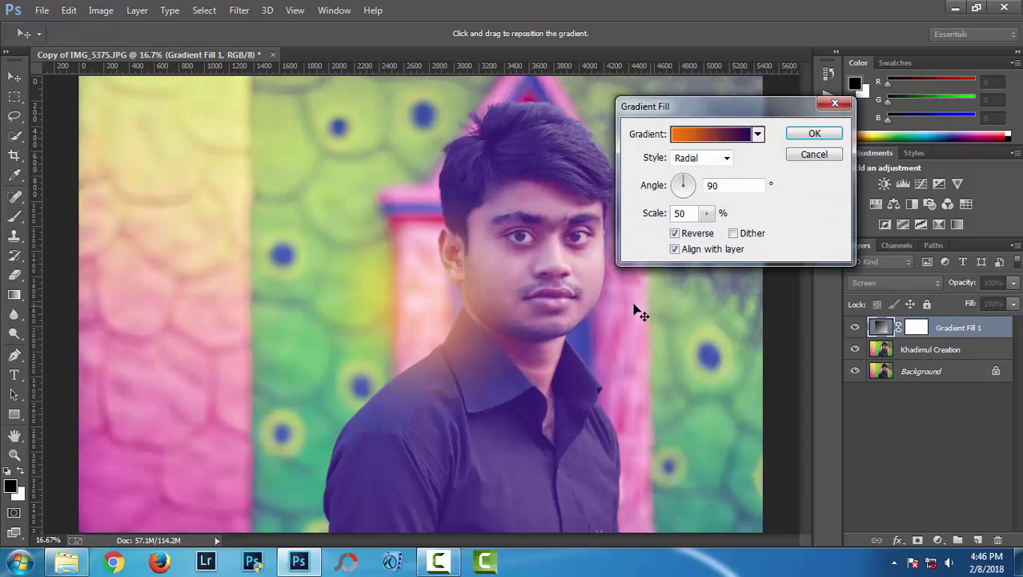
mouse_move(469, 286)
left_mouse_down()
mouse_move(255, 263)
mouse_move(228, 229)
left_mouse_up()
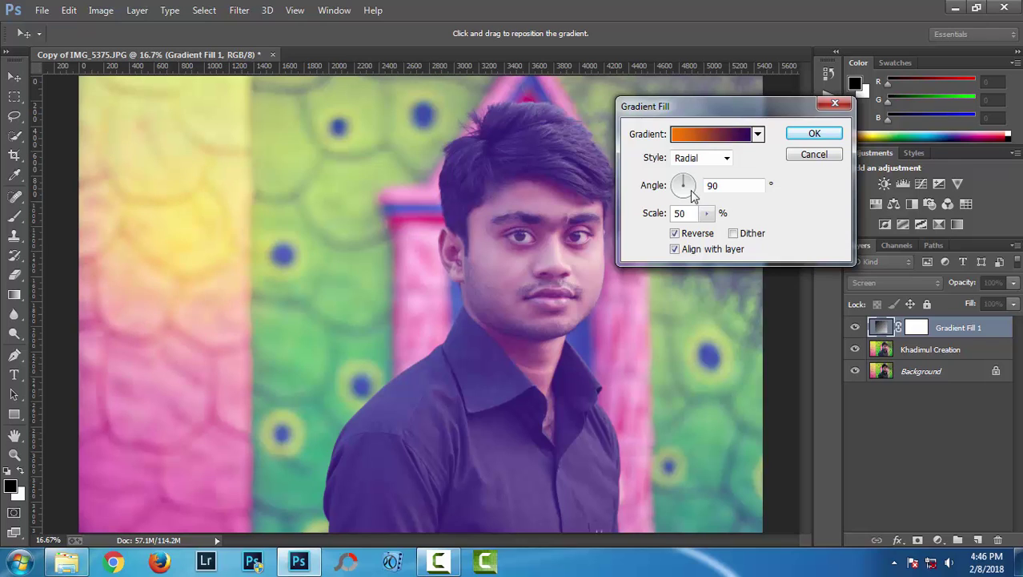
left_click(810, 134)
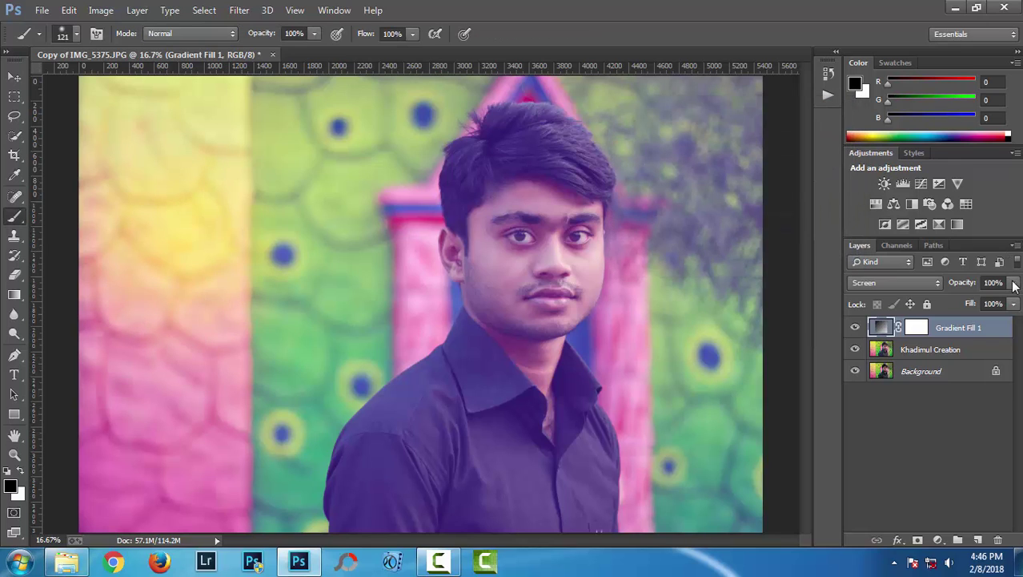
Step: Set the Gradient Fill 1 layer's opacity to about 11%
left_click(1013, 282)
left_click_drag(1013, 300, 1006, 302)
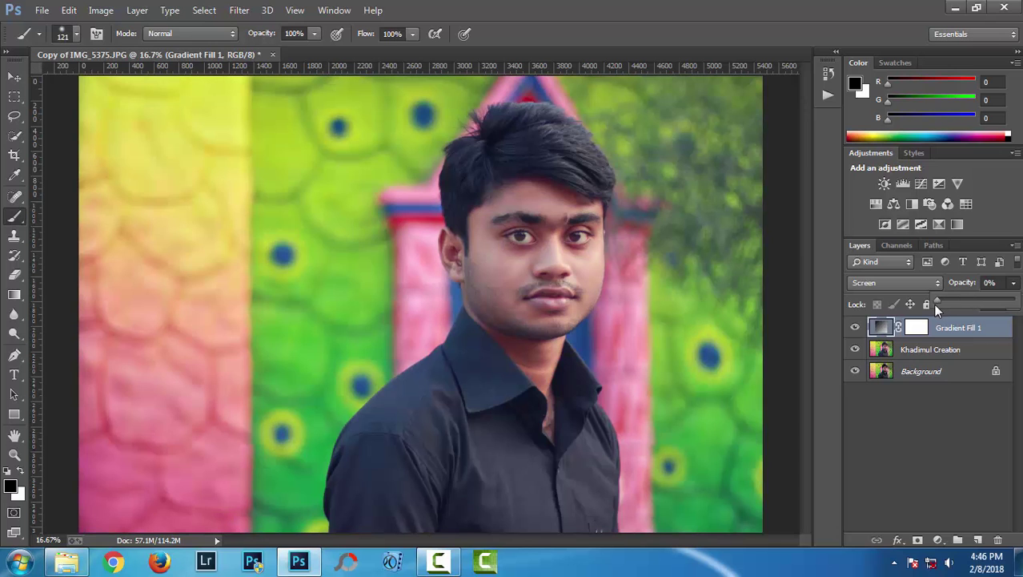
left_click_drag(937, 304, 945, 305)
Step: Merge the gradient overlay and the photo layer into one Gradient Fill 1 layer above Background
key("ctrl+minus")
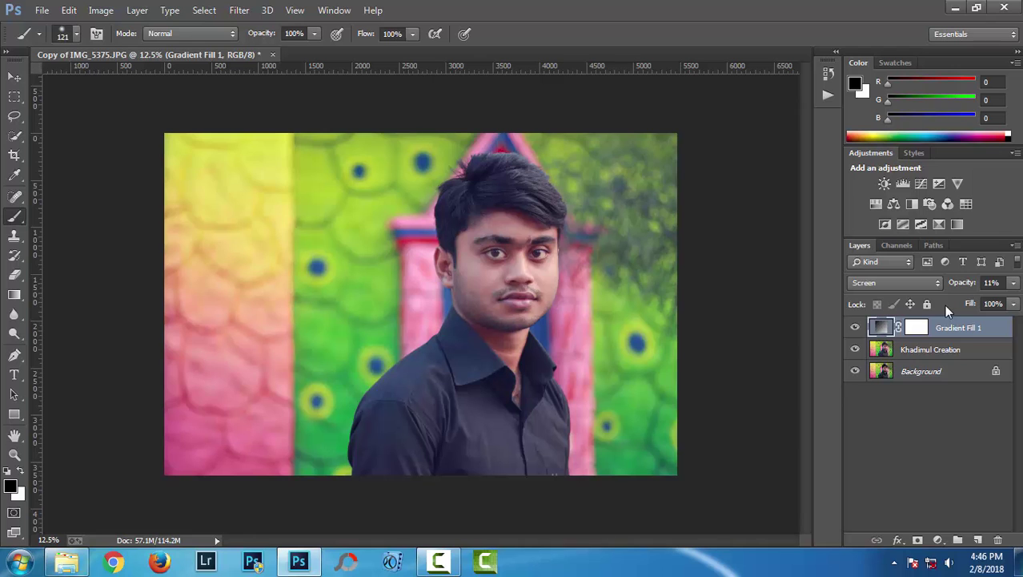
left_click(950, 353, "shift")
right_click(928, 356)
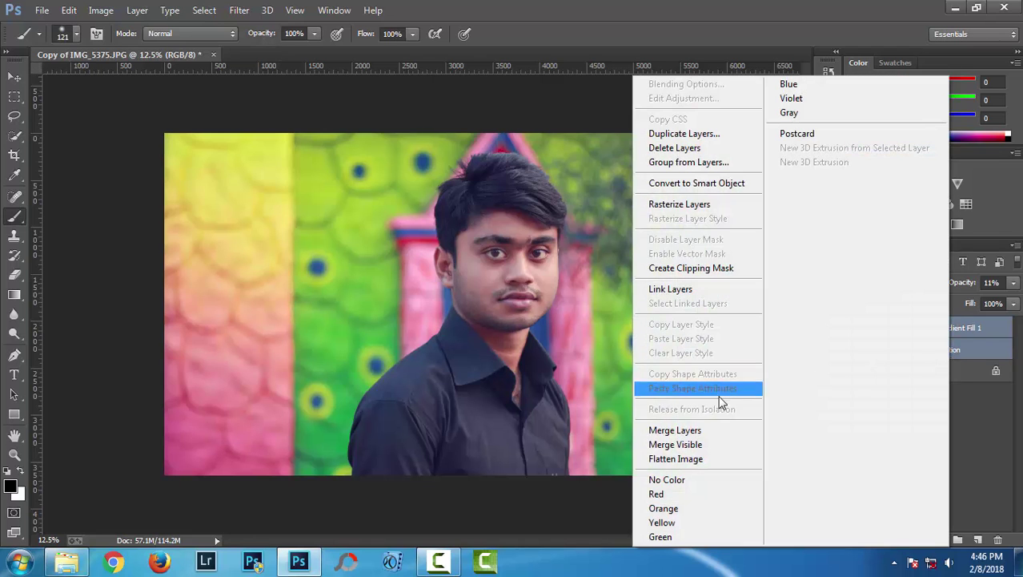
left_click(709, 430)
key("ctrl+plus")
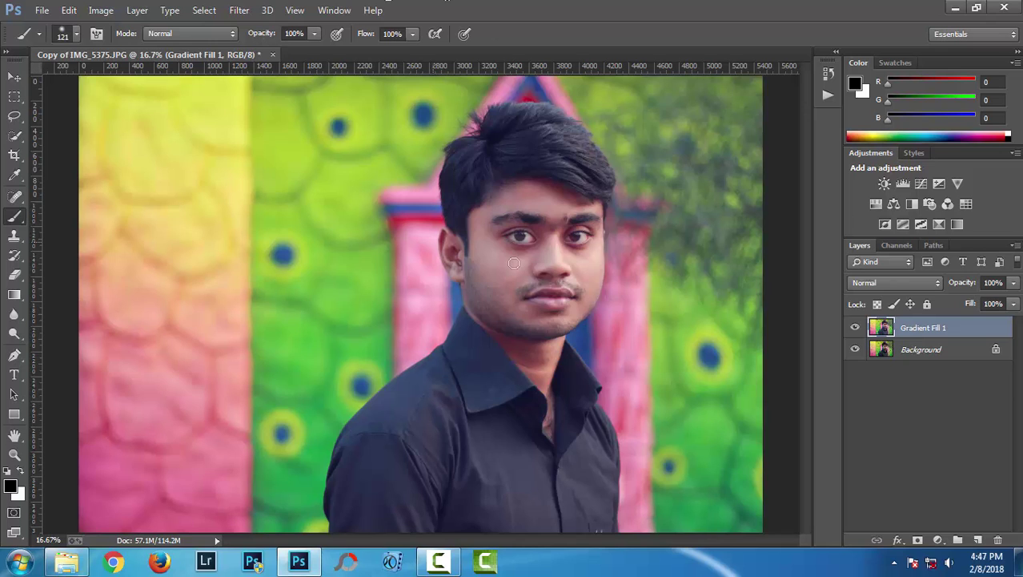
left_click(938, 540)
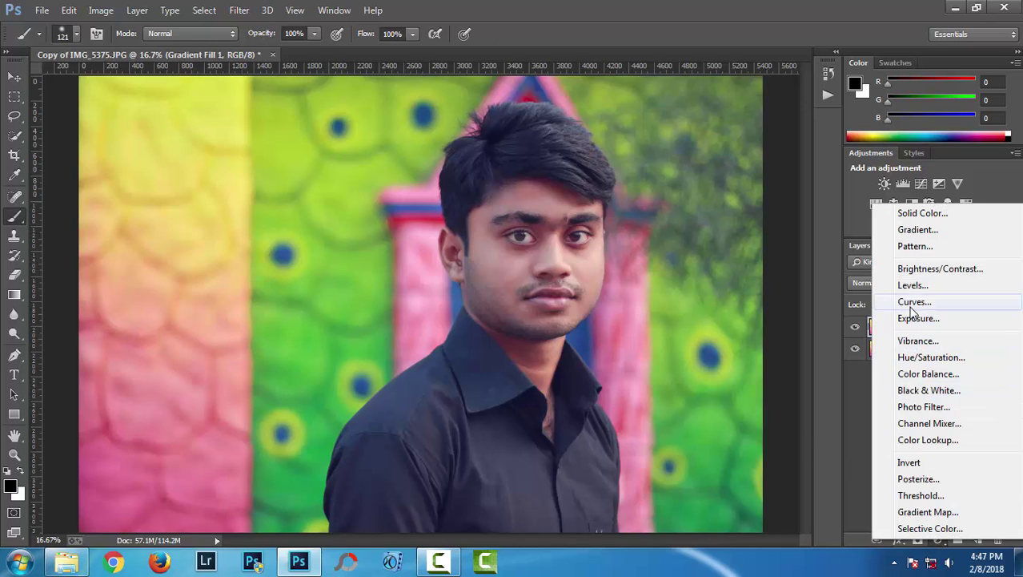
Step: Add a Curves layer: move the RGB black point inward, lift Blue shadows, lower Blue highlights
left_click(913, 303)
left_click_drag(640, 188, 788, 228)
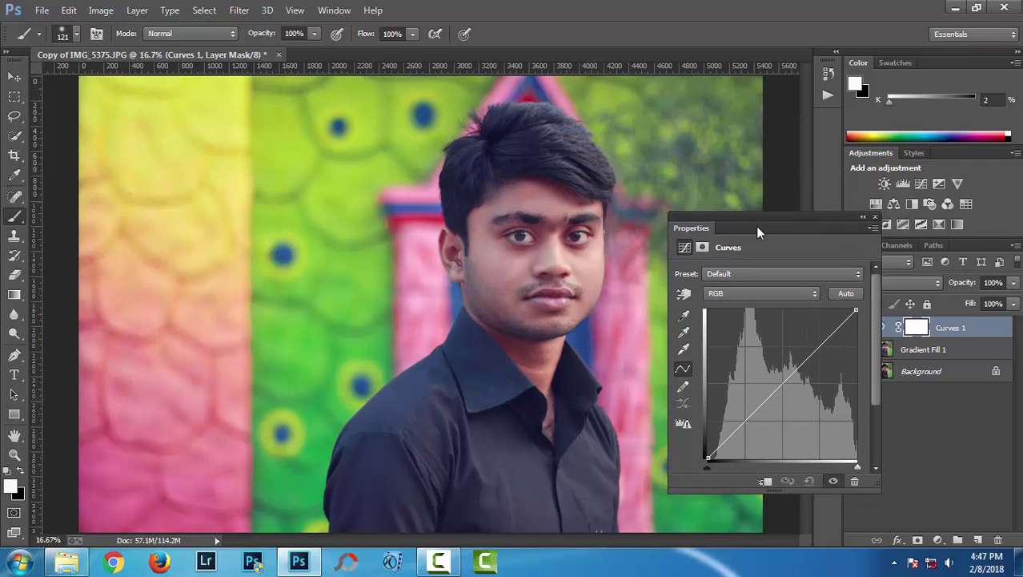
left_click_drag(706, 459, 706, 455)
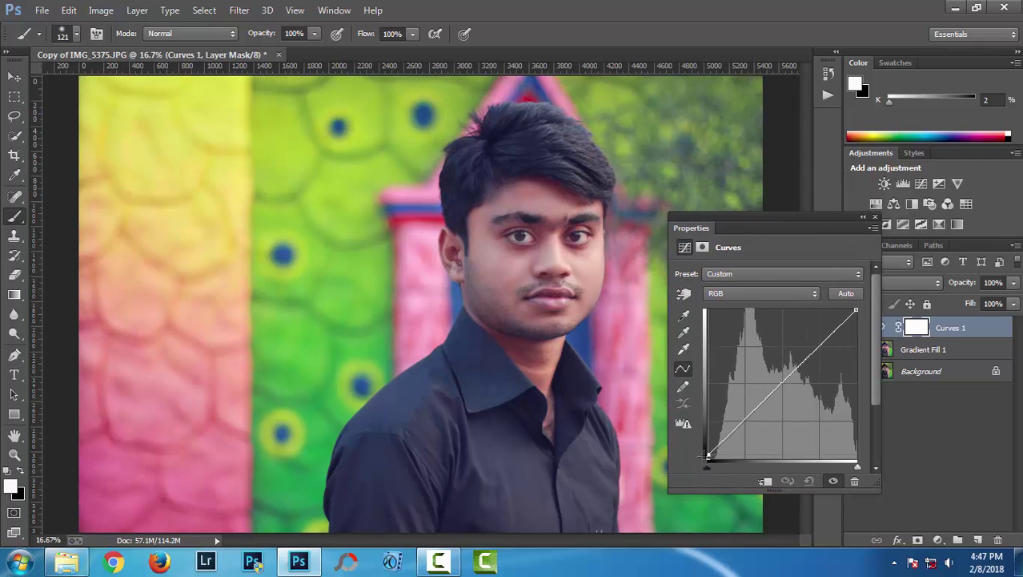
left_click(750, 297)
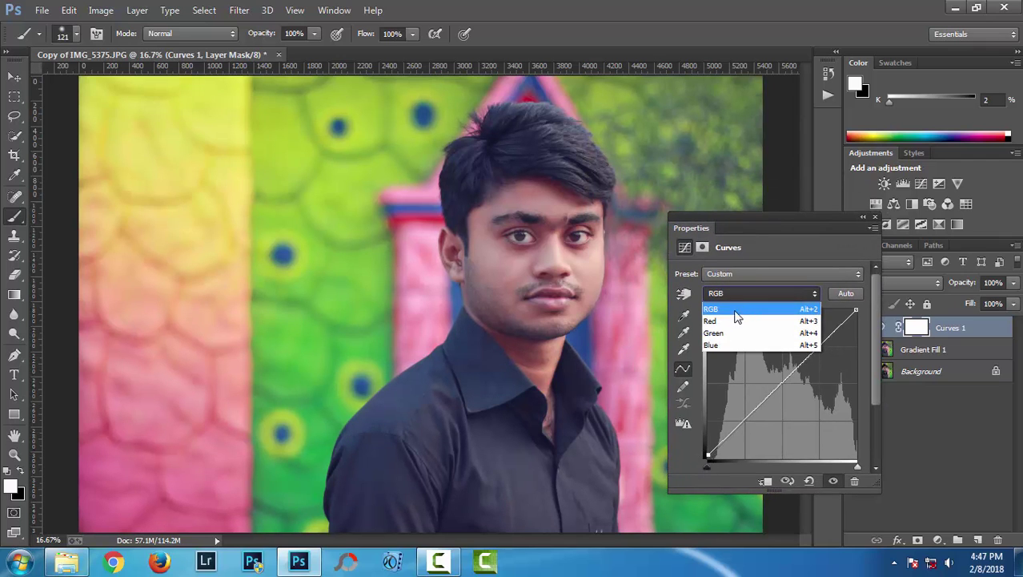
key("Escape")
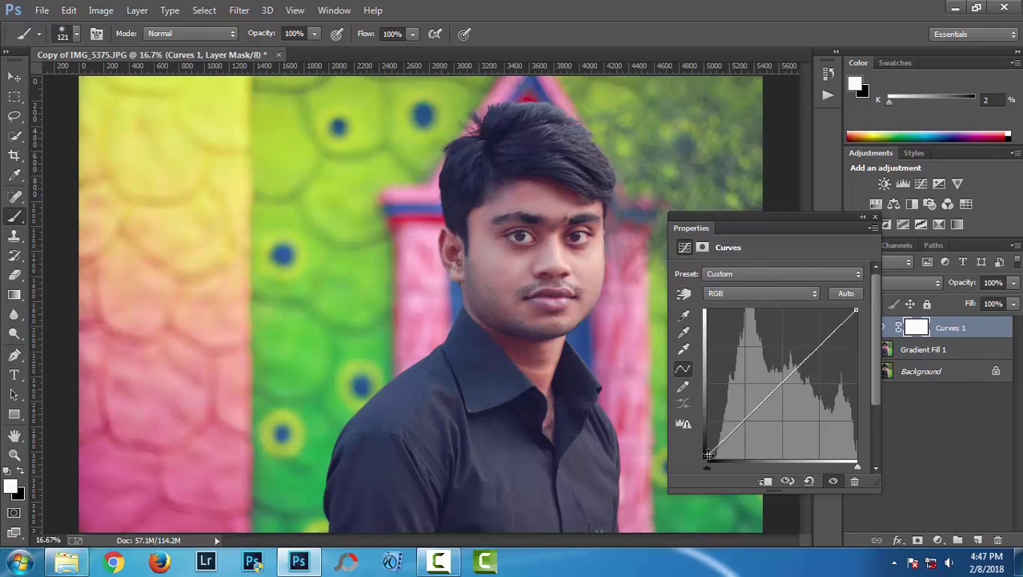
left_click_drag(708, 455, 715, 459)
left_click(734, 293)
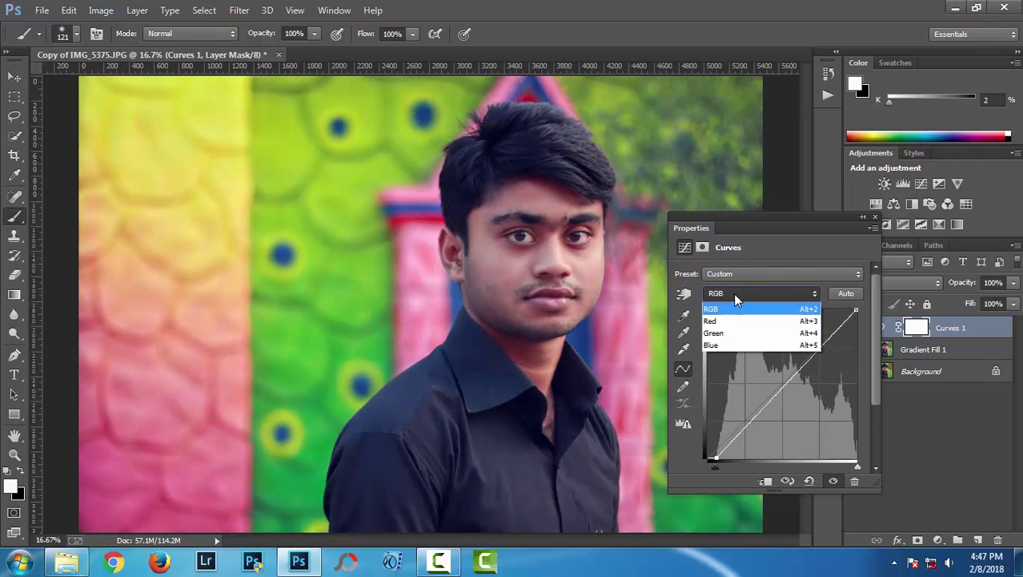
left_click(715, 349)
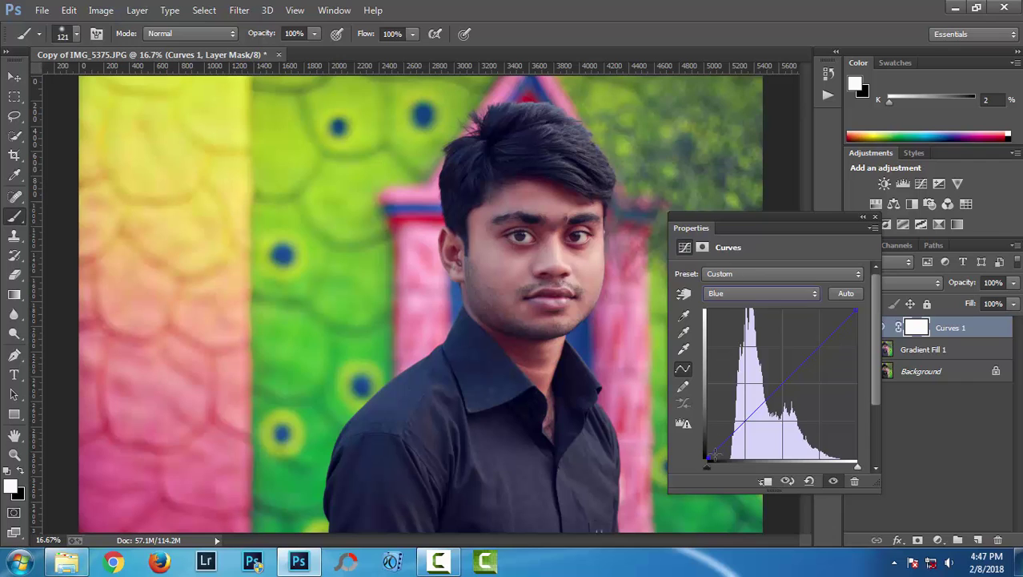
left_click_drag(709, 455, 707, 450)
left_click_drag(858, 311, 856, 317)
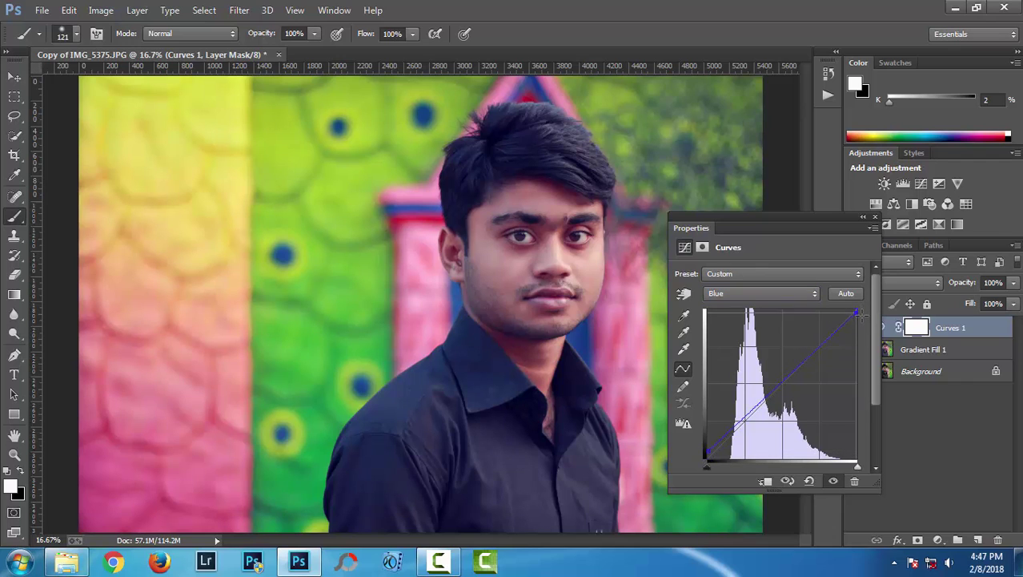
Step: Merge Gradient Fill 1 and Curves 1 into a single layer
left_click(875, 217)
left_click(918, 355, "shift")
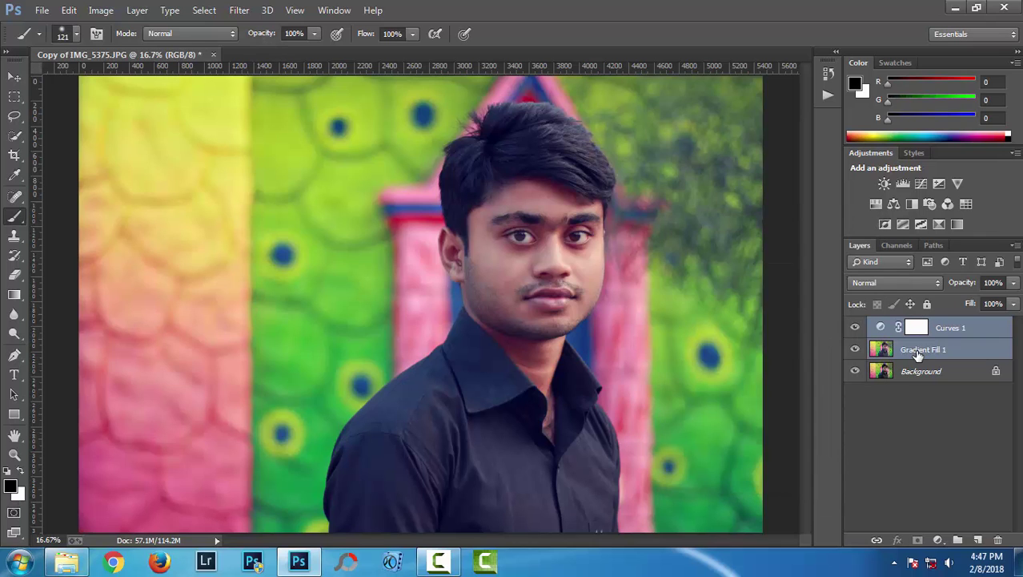
right_click(919, 355)
left_click(677, 423)
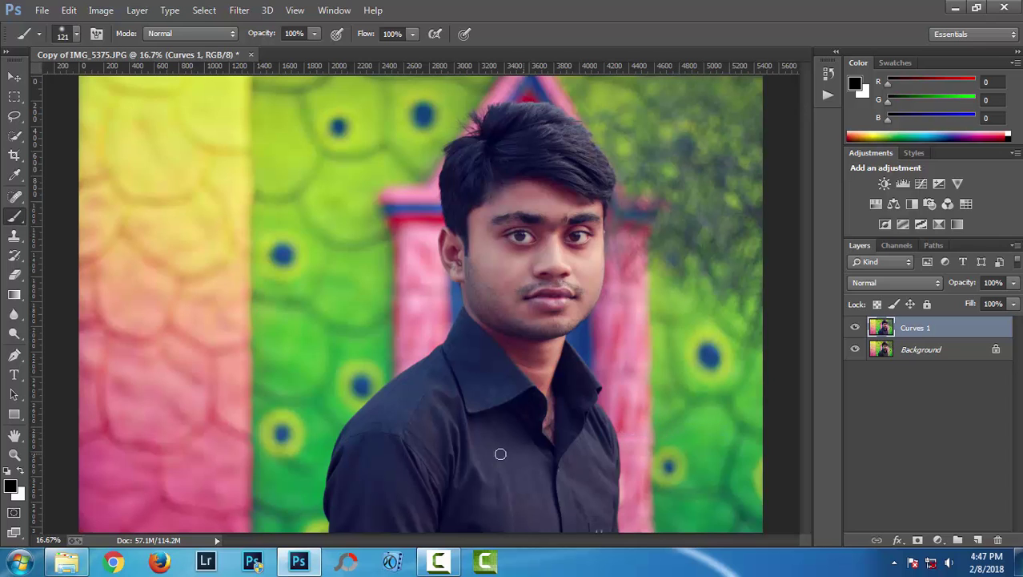
Step: Save the portrait to the Desktop as JPEG 'sss' at quality 12
left_click(44, 10)
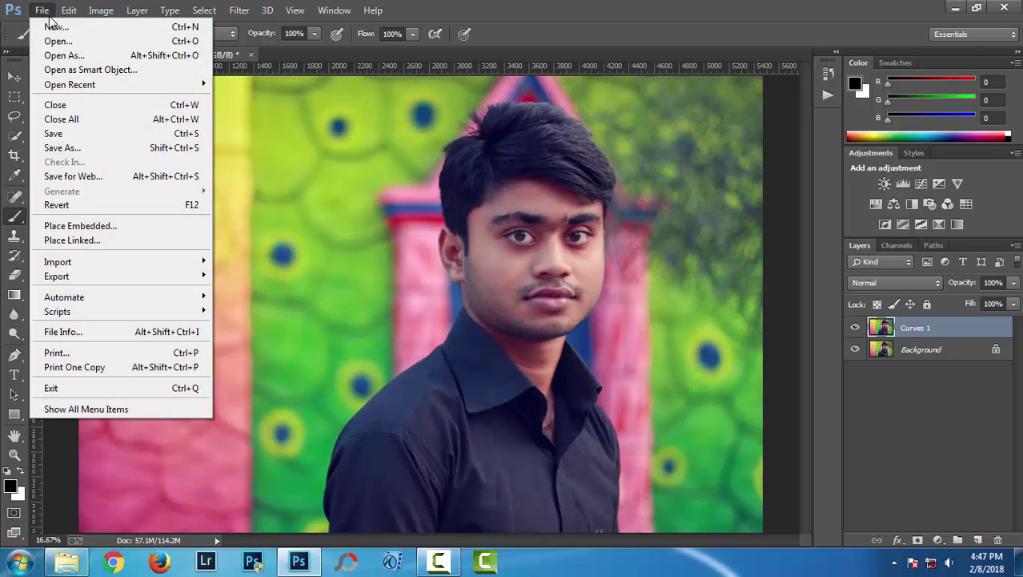
left_click(69, 147)
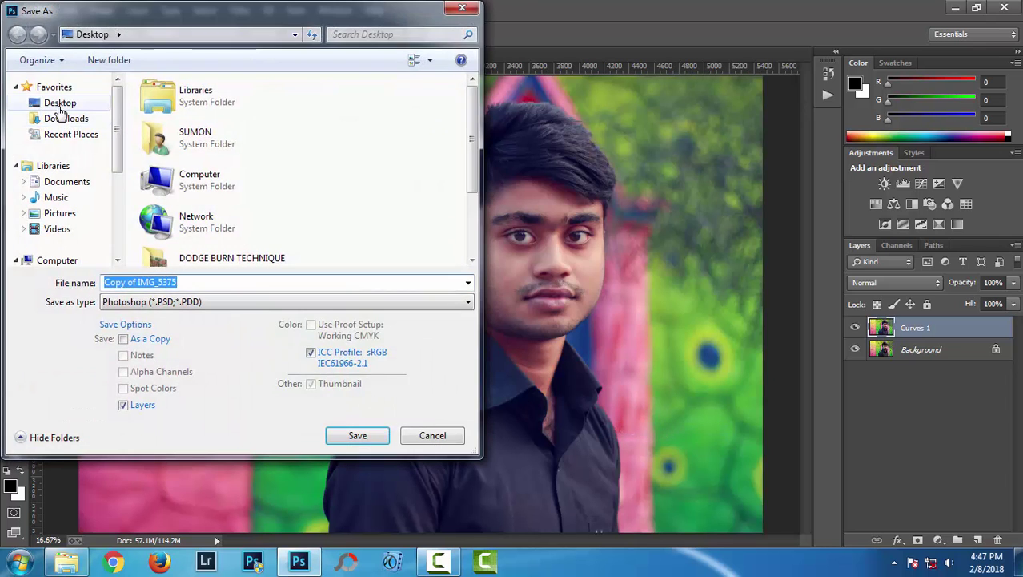
left_click(58, 105)
left_click(193, 284)
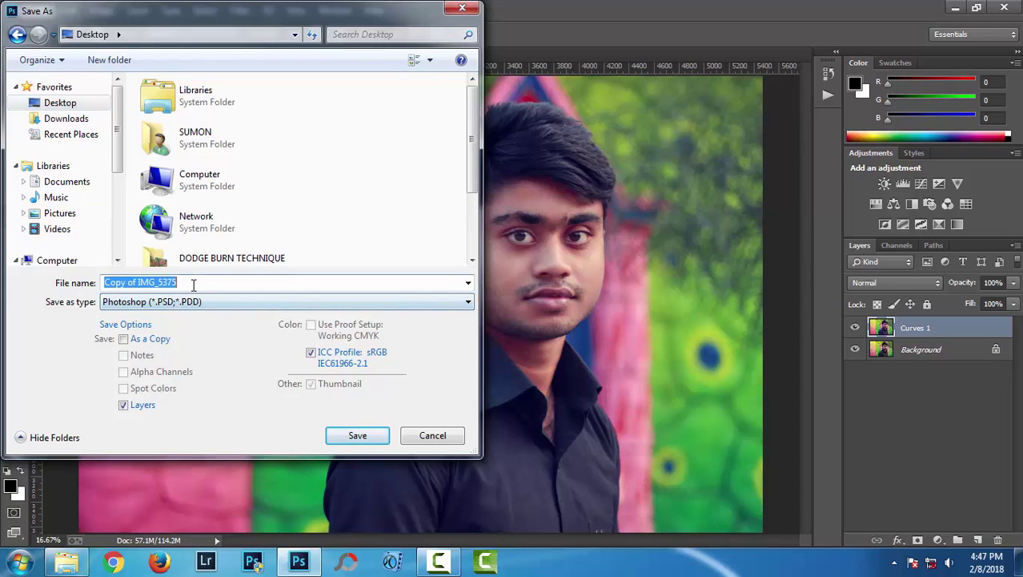
type("s")
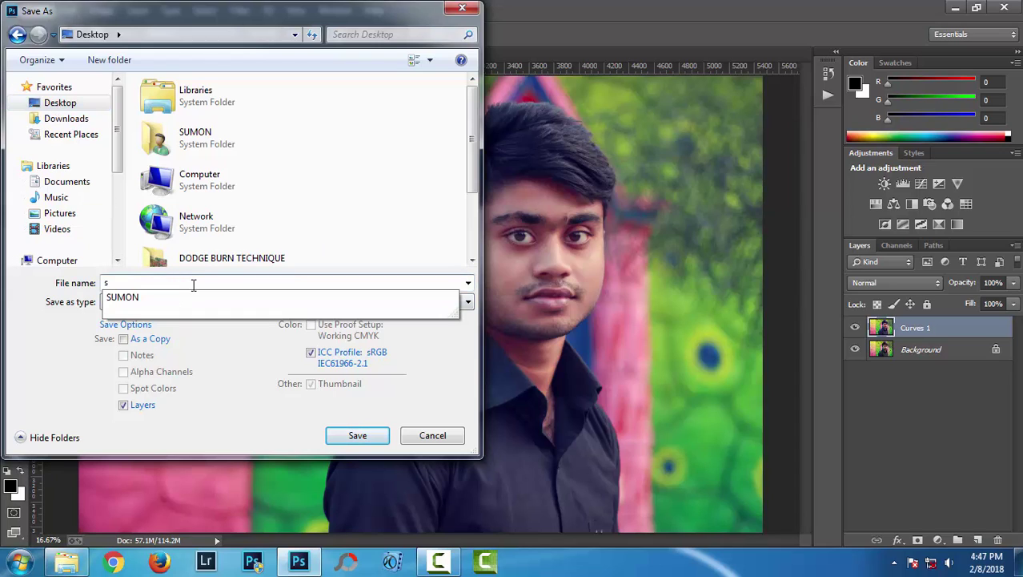
type("ss")
left_click(183, 302)
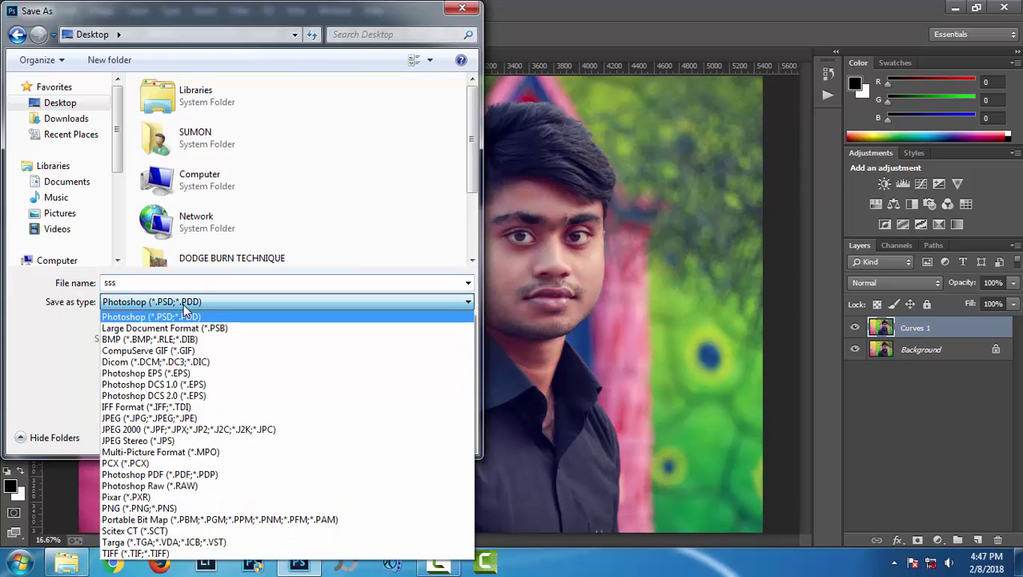
key("j")
left_click(184, 303)
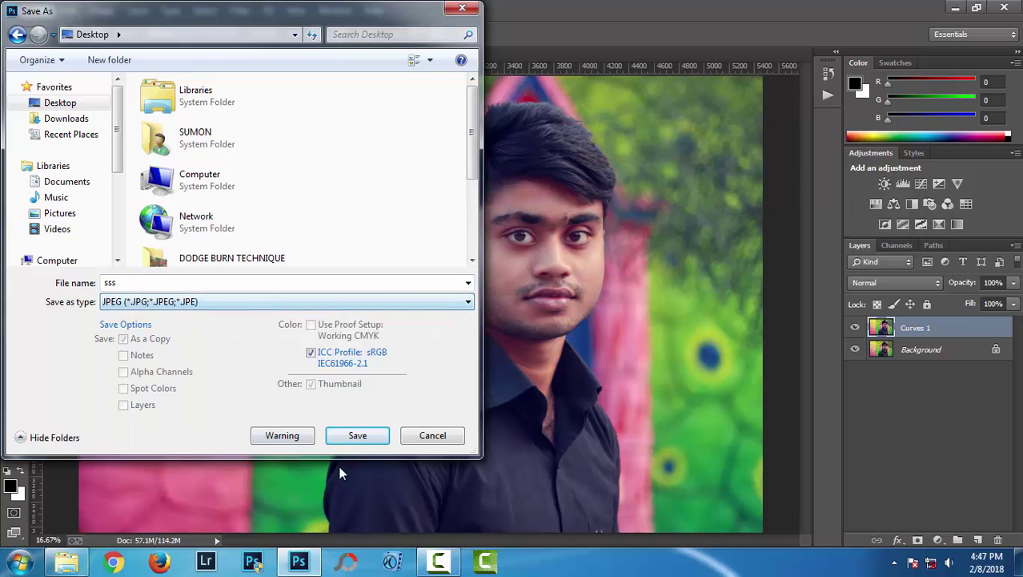
left_click(355, 436)
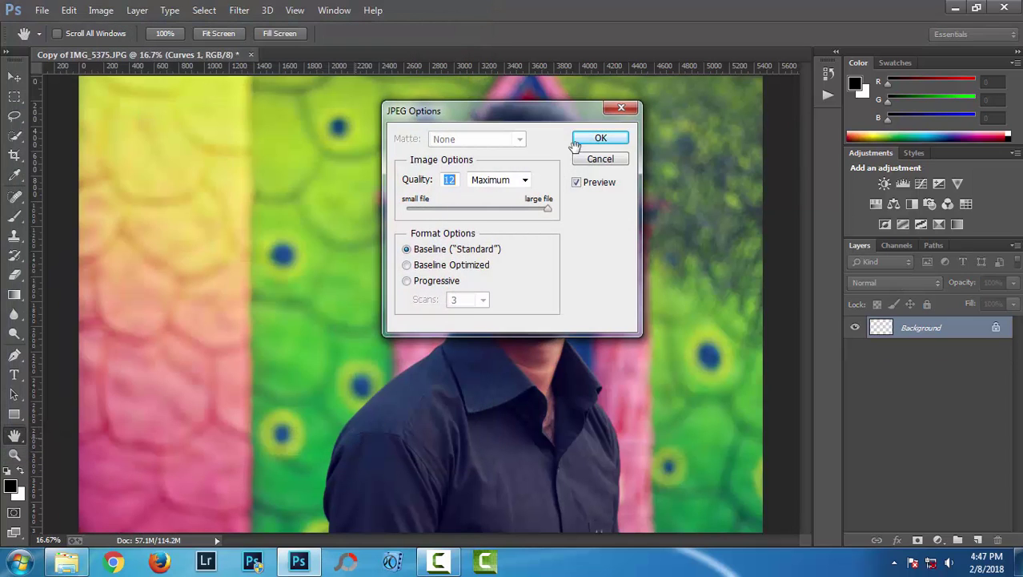
left_click(601, 140)
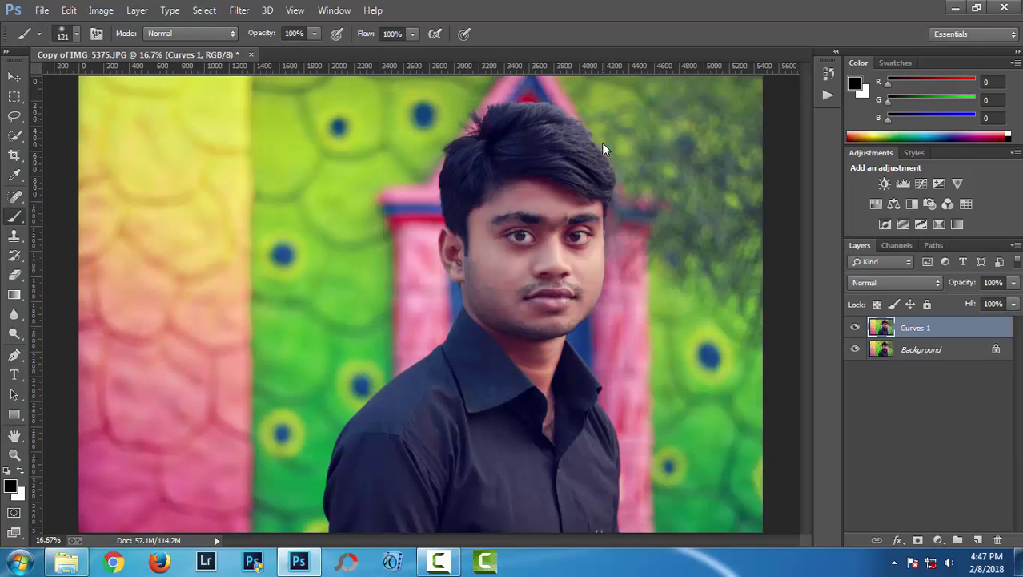
Step: Open sss and Copy of IMG_5375 in Photo Viewer, arranged side by side
left_click(956, 7)
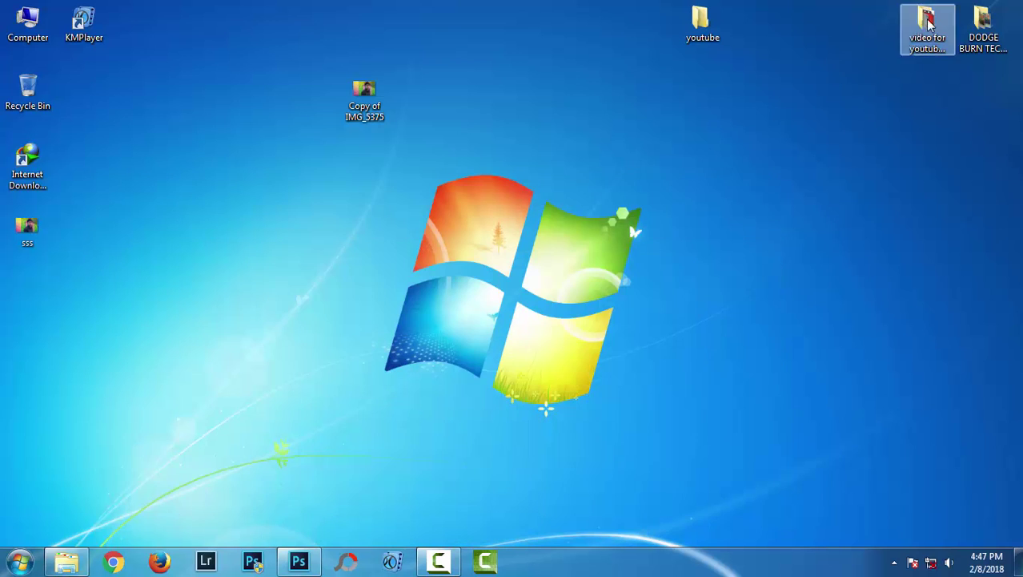
double_click(35, 241)
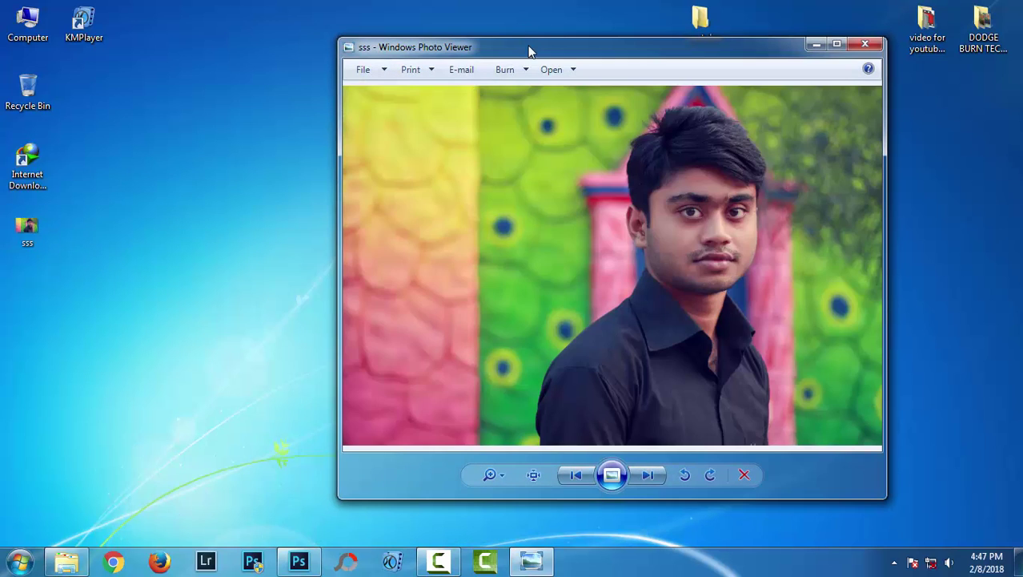
left_click_drag(529, 52, 141, 102)
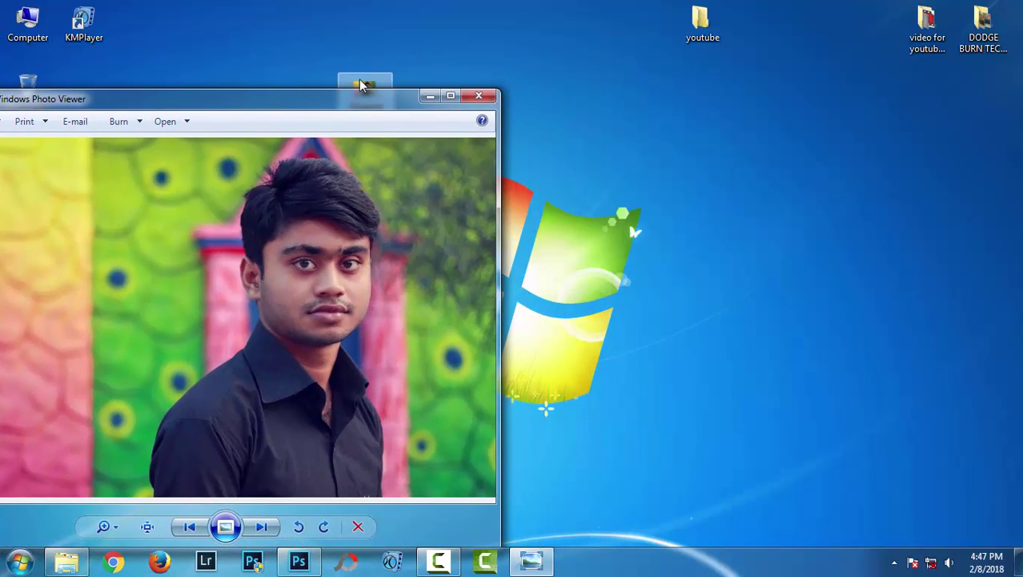
double_click(360, 84)
left_click_drag(440, 47, 562, 104)
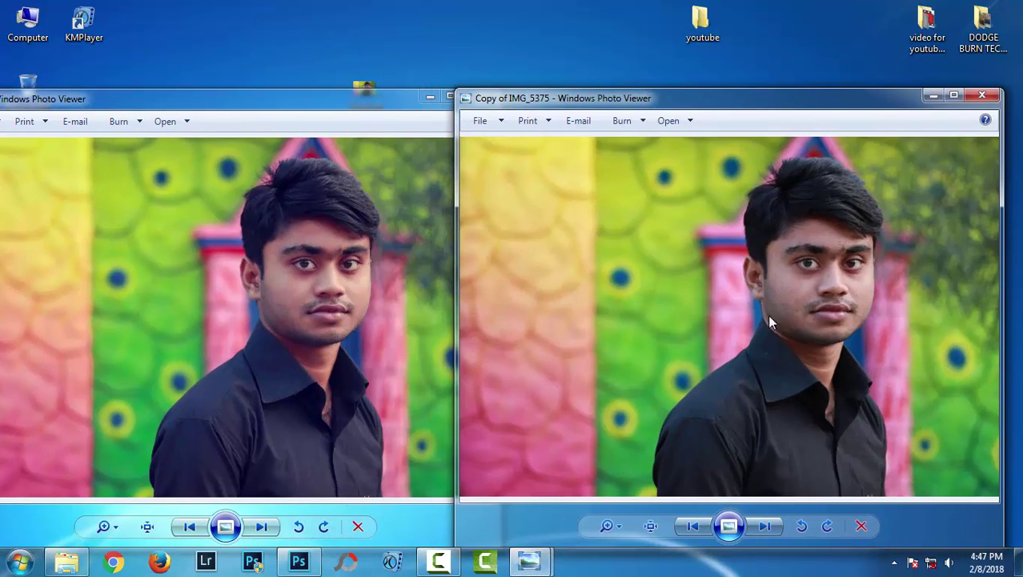
Step: Zoom into both photos and pan the sss image to show the hair
scroll(769, 321, "up", 2)
scroll(713, 362, "up", 1)
scroll(713, 350, "up", 2)
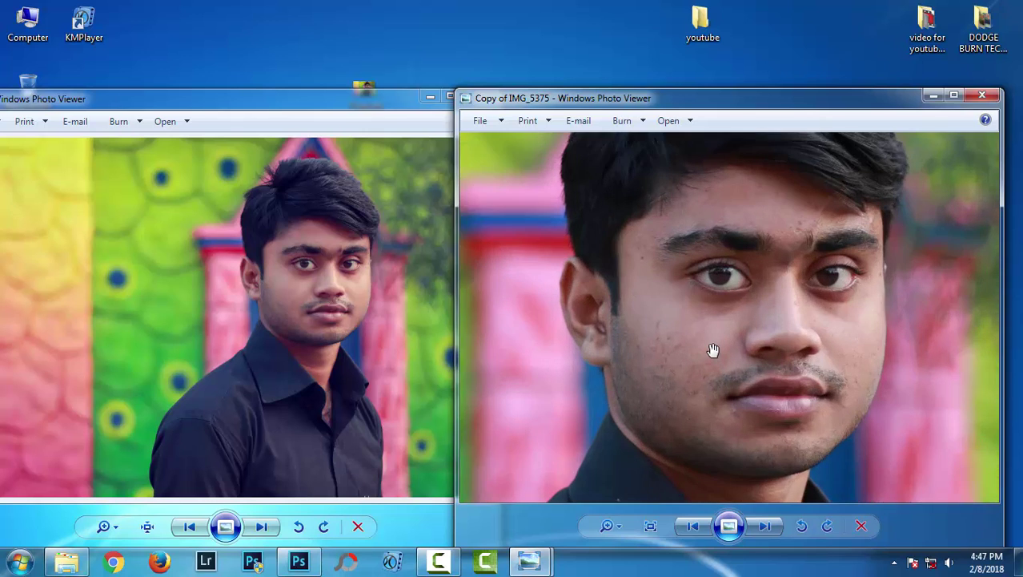
scroll(713, 350, "up", 1)
left_click(236, 336)
scroll(276, 298, "up", 2)
scroll(339, 276, "up", 2)
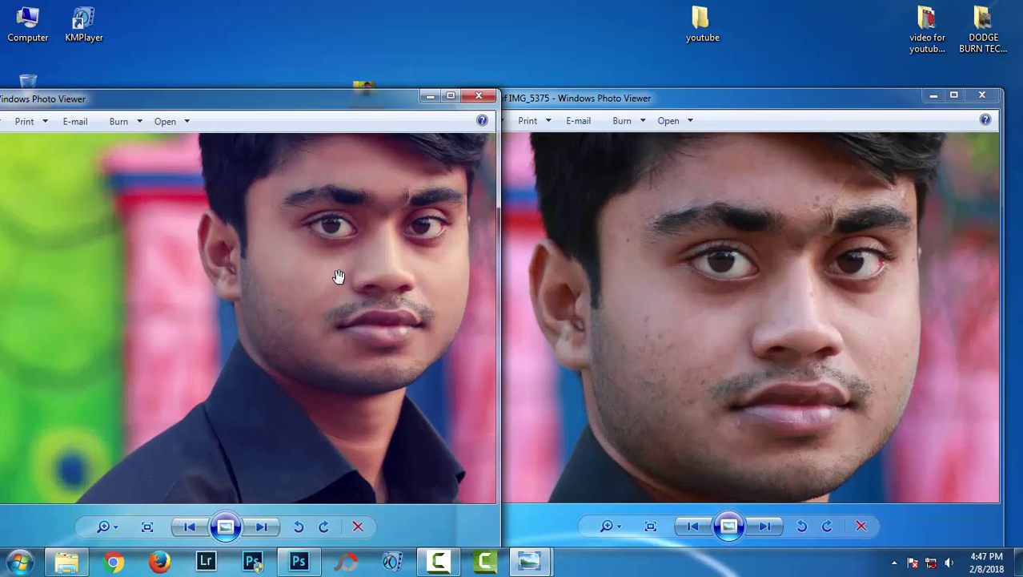
mouse_move(339, 276)
left_mouse_down()
mouse_move(244, 382)
mouse_move(261, 432)
left_mouse_up()
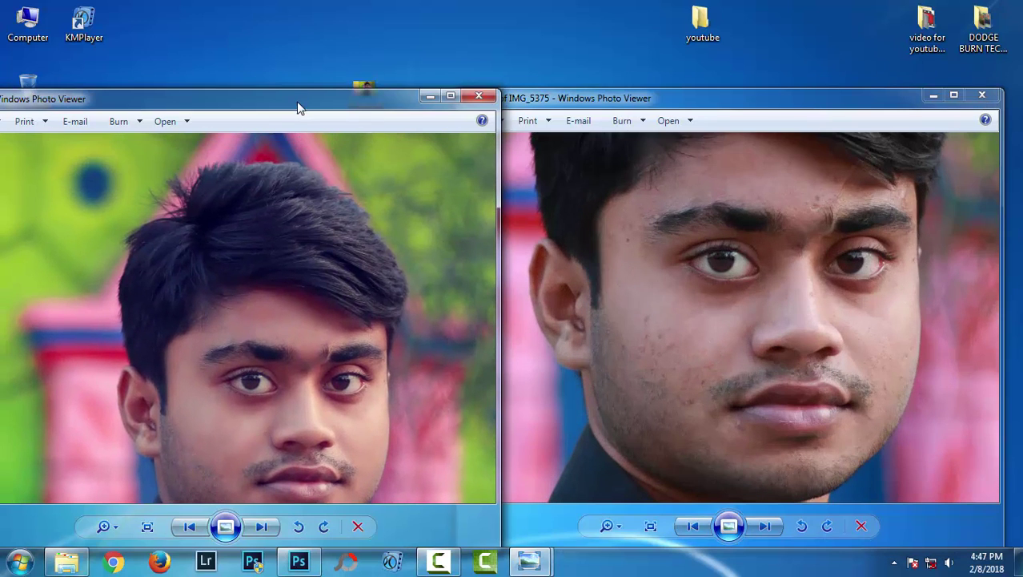
Step: Reposition both viewer windows and adjust zoom and panning to compare the faces
left_click_drag(297, 108, 271, 81)
mouse_move(699, 231)
left_mouse_down()
mouse_move(704, 296)
mouse_move(639, 296)
left_mouse_up()
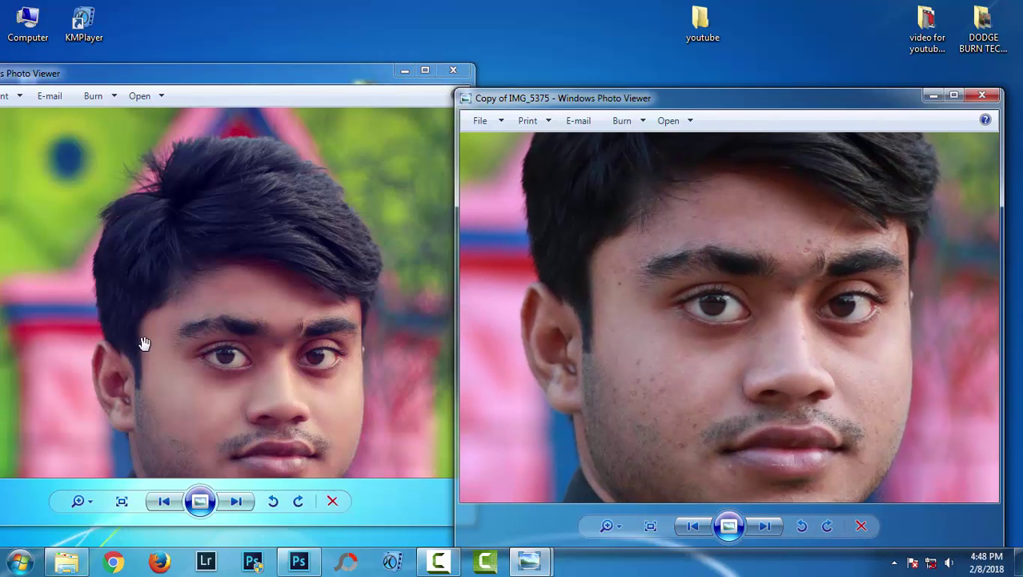
mouse_move(144, 343)
left_mouse_down()
mouse_move(182, 280)
mouse_move(206, 324)
left_mouse_up()
scroll(231, 331, "up", 2)
scroll(160, 274, "up", 1)
scroll(174, 279, "down", 2)
scroll(201, 320, "down", 1)
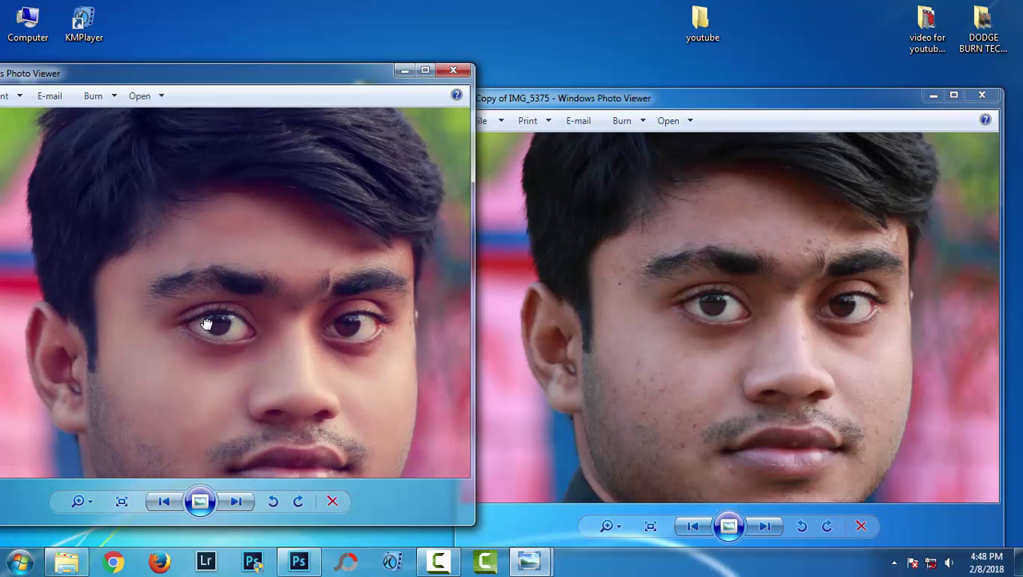
scroll(207, 323, "down", 2)
scroll(207, 324, "down", 1)
left_click(703, 249)
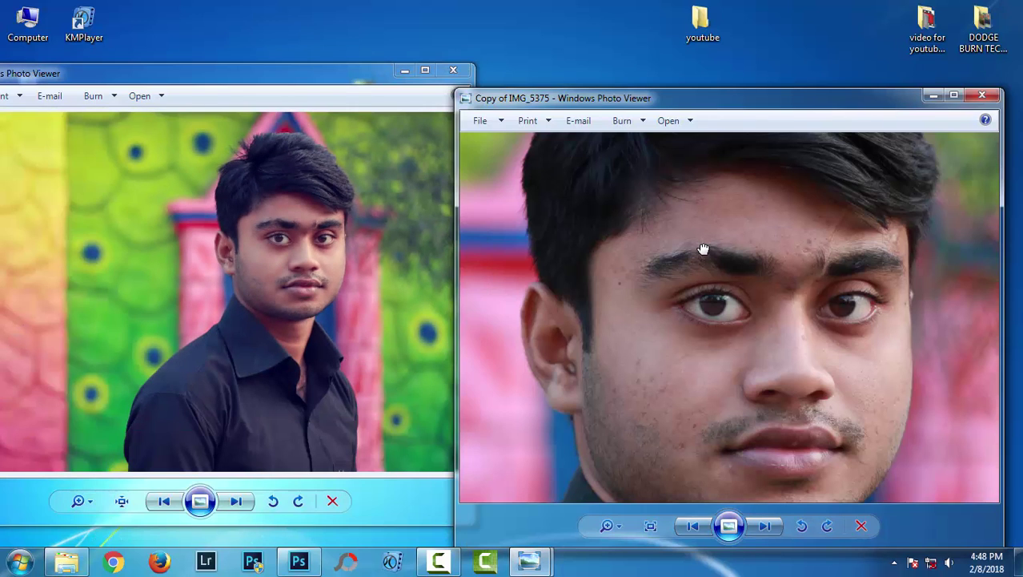
scroll(703, 249, "down", 5)
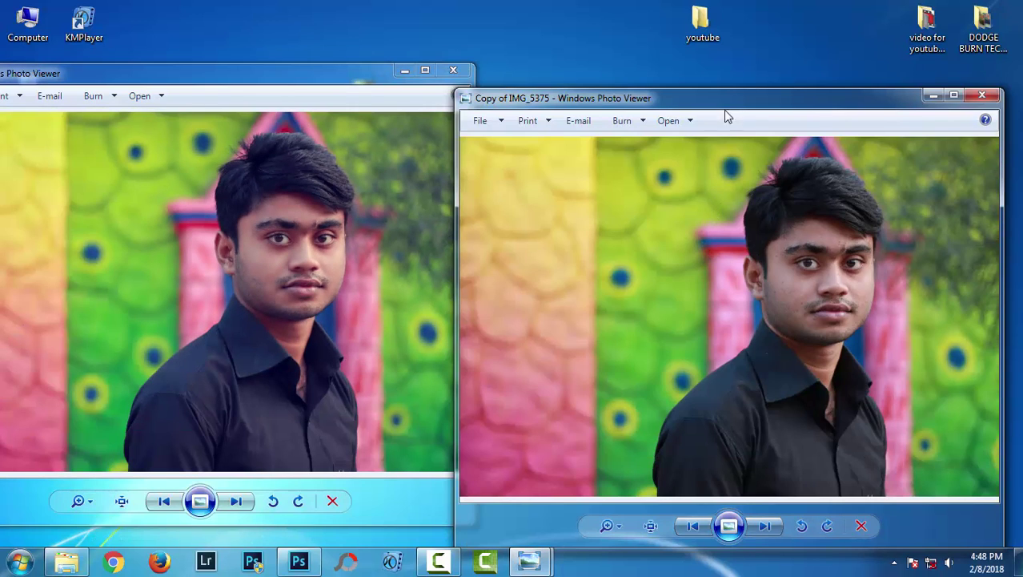
left_click_drag(725, 105, 746, 76)
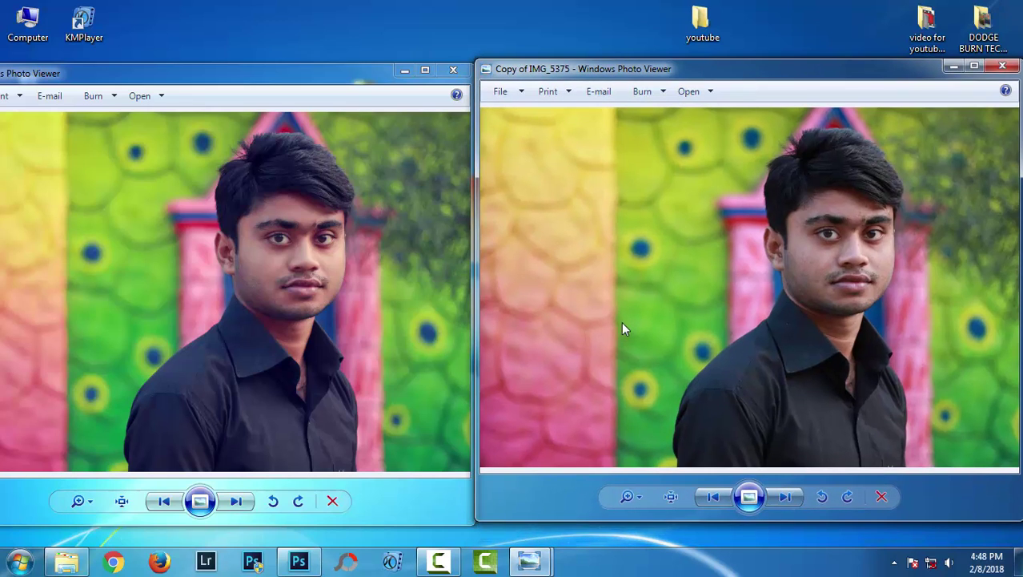